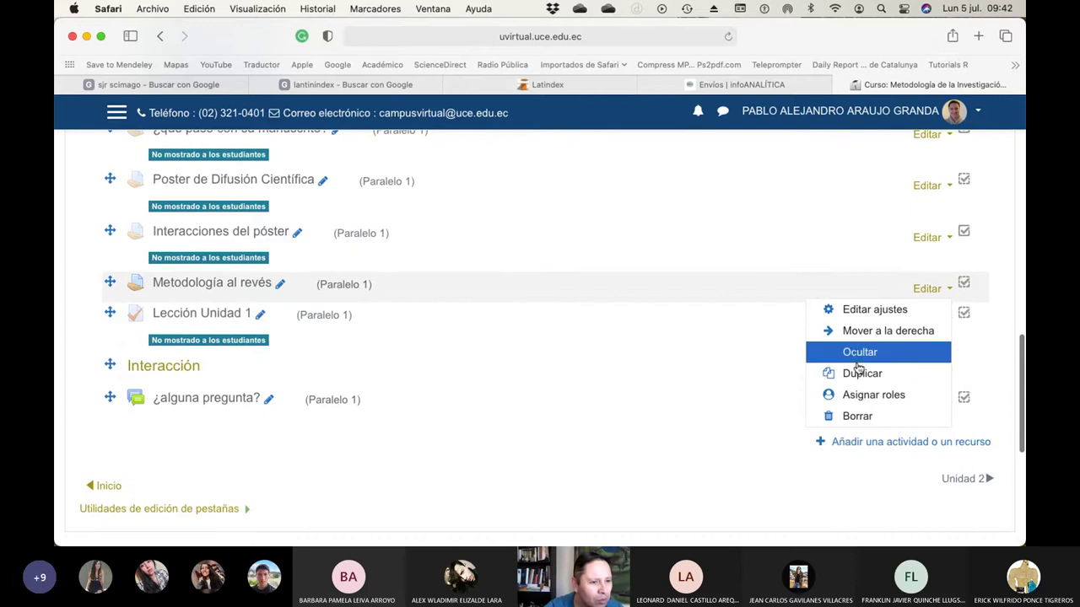
Hide the "Metodología al revés" activity from students and review the other activities in Unidad 1.
{"action": "left_click", "coordinate": [858, 352]}
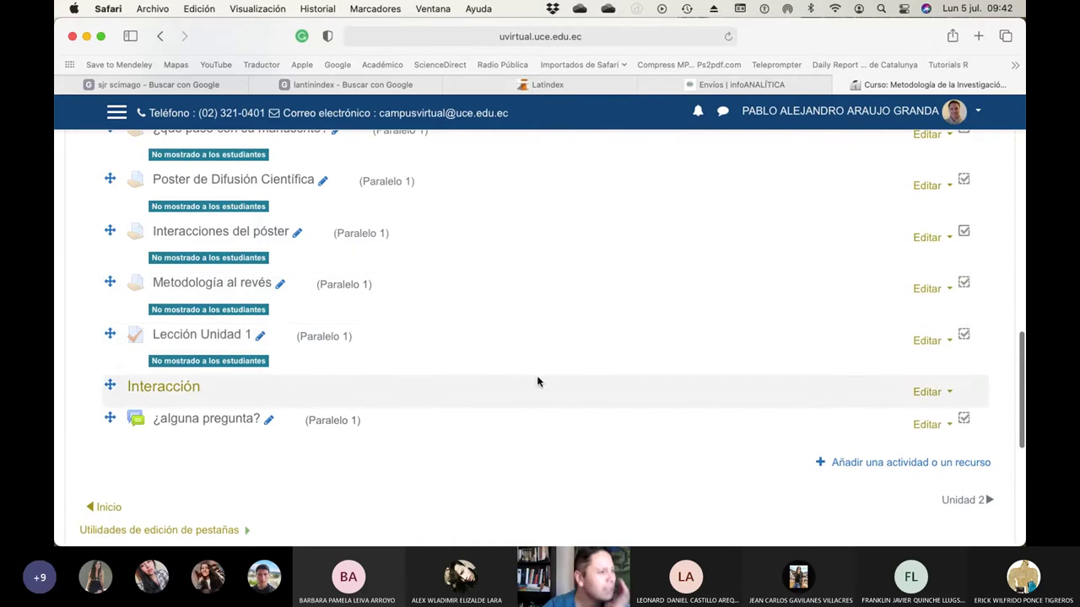
{"action": "scroll", "coordinate": [538, 380], "scroll_direction": "up", "scroll_amount": 5}
{"action": "scroll", "coordinate": [537, 380], "scroll_direction": "up", "scroll_amount": 8}
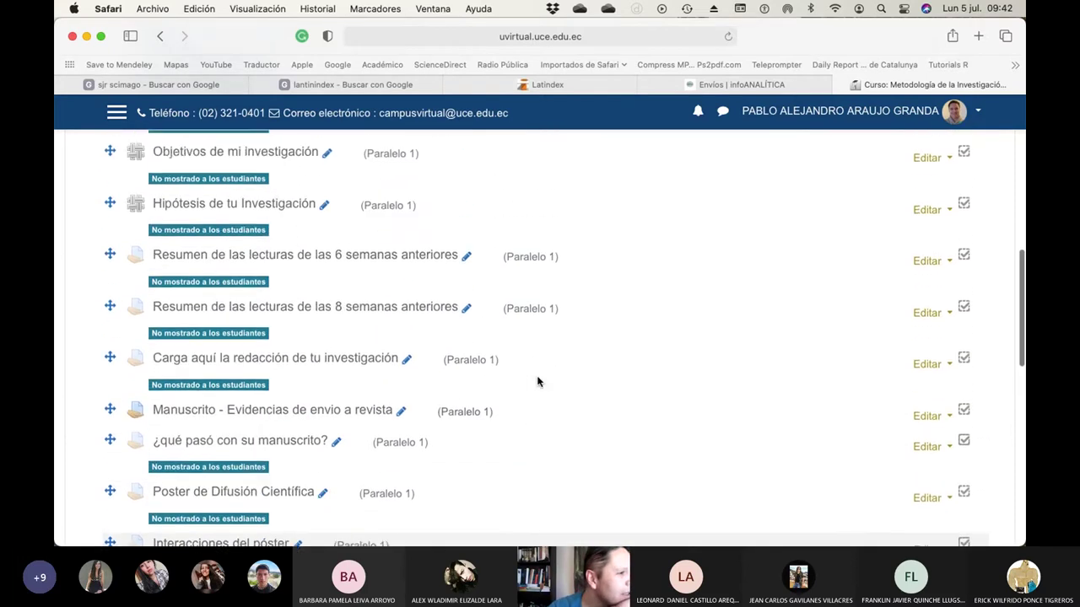
{"action": "scroll", "coordinate": [538, 381], "scroll_direction": "up", "scroll_amount": 4}
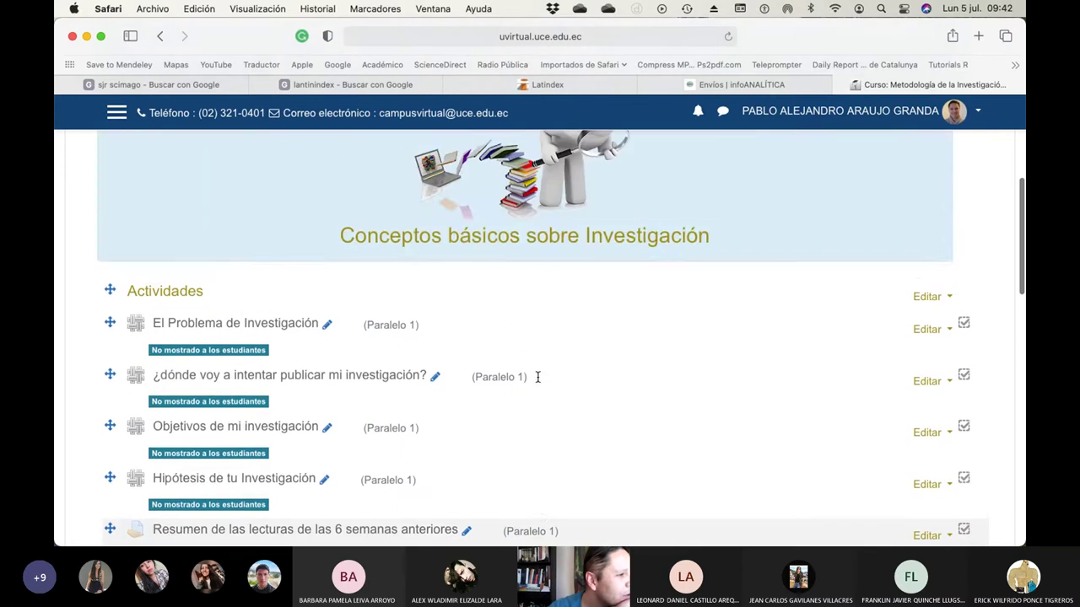
Open the settings of the "Manuscrito - Evidencias de envio a revista" assignment and expand all their sections.
{"action": "scroll", "coordinate": [534, 377], "scroll_direction": "down", "scroll_amount": 10}
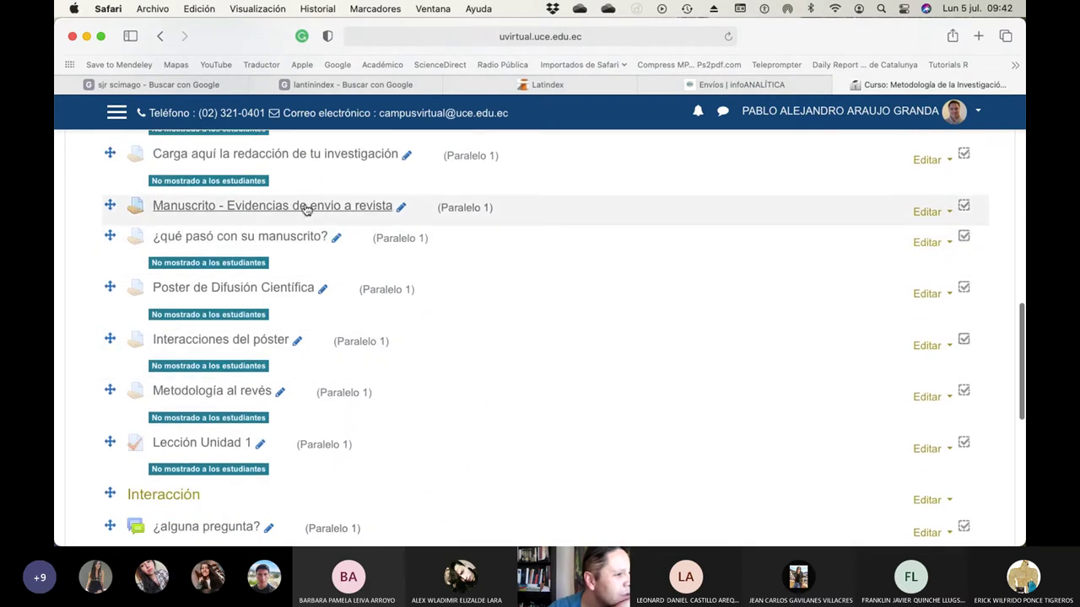
{"action": "left_click", "coordinate": [306, 208]}
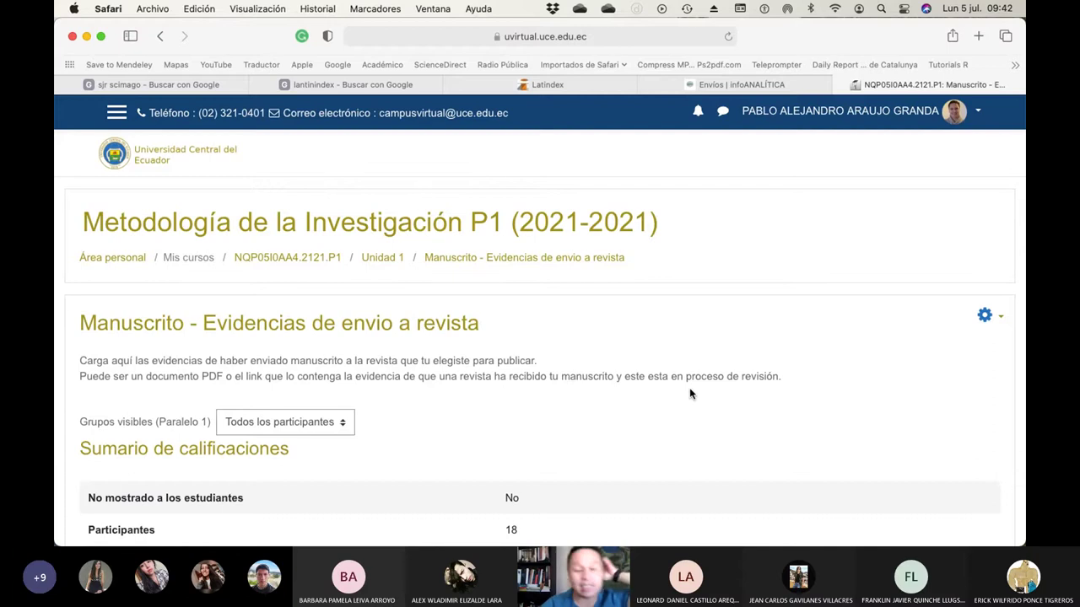
{"action": "scroll", "coordinate": [689, 393], "scroll_direction": "down", "scroll_amount": 2}
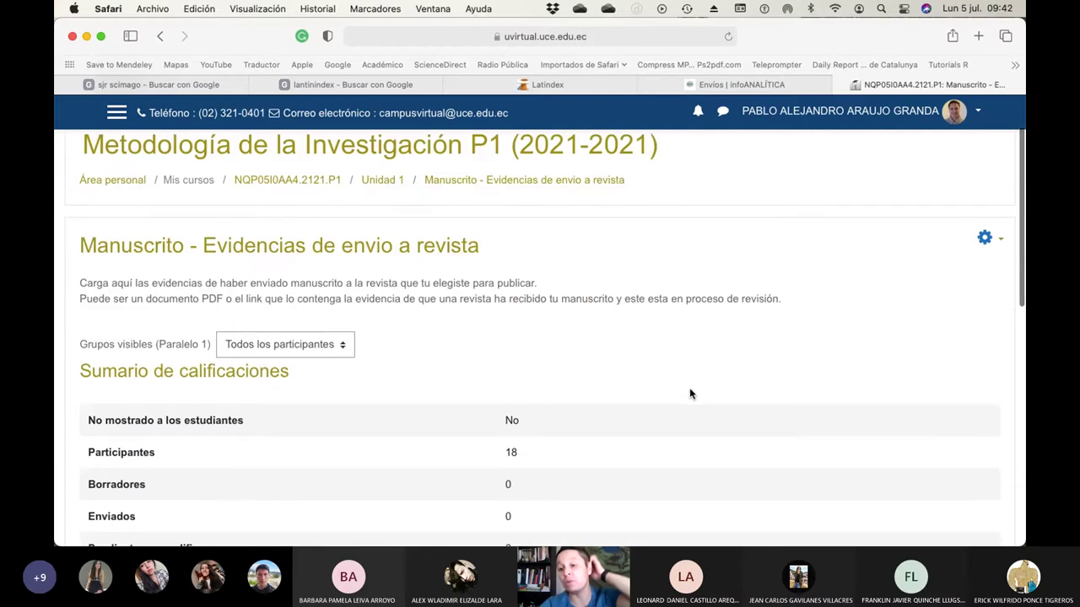
{"action": "scroll", "coordinate": [689, 393], "scroll_direction": "down", "scroll_amount": 2}
{"action": "left_click", "coordinate": [985, 155]}
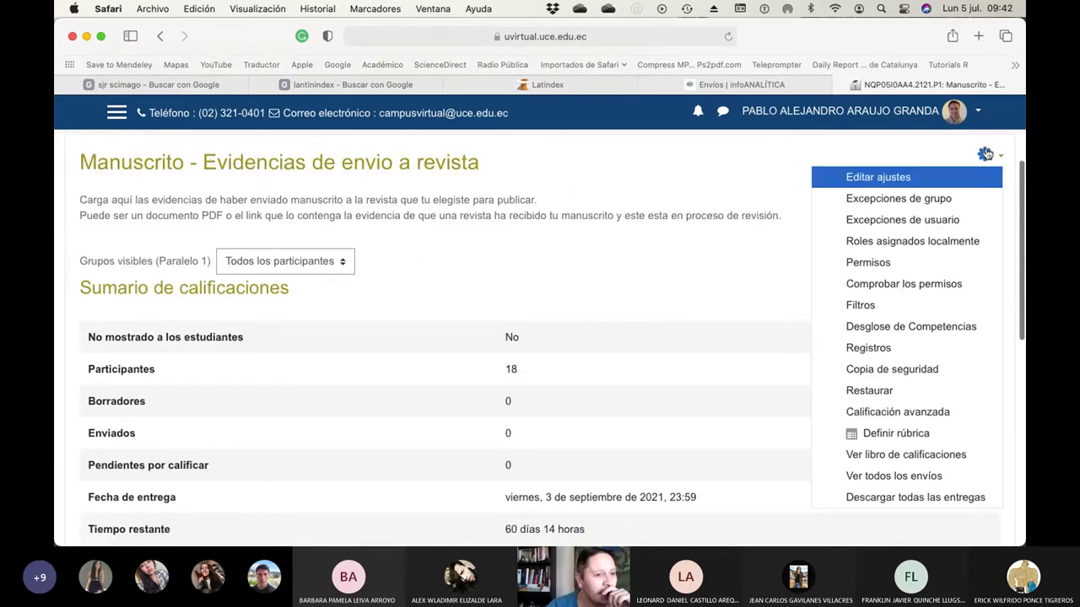
{"action": "left_click", "coordinate": [899, 179]}
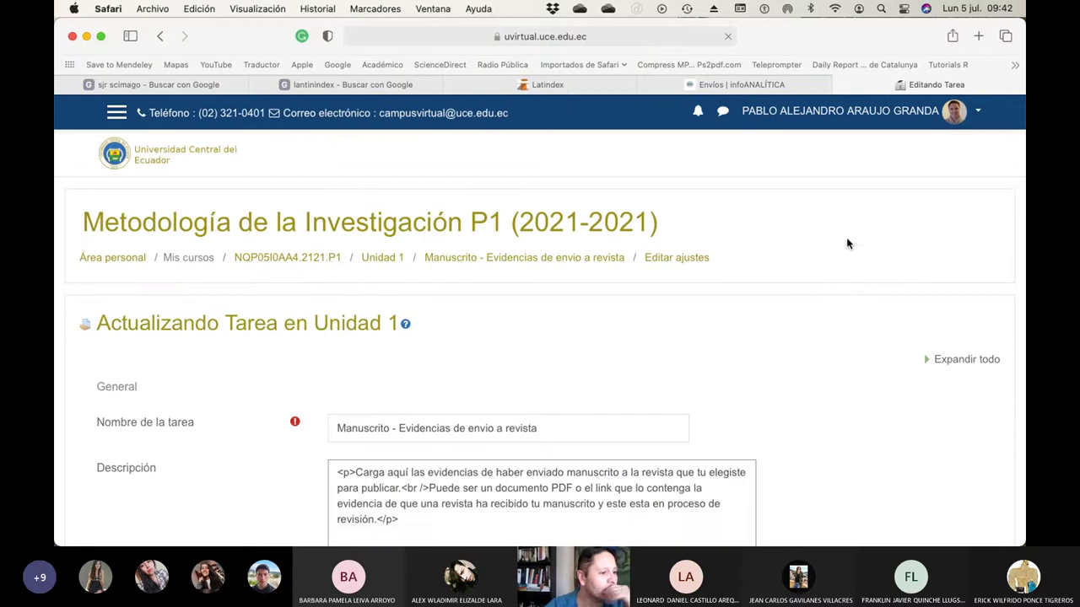
{"action": "left_click", "coordinate": [931, 361]}
{"action": "scroll", "coordinate": [648, 351], "scroll_direction": "down", "scroll_amount": 5}
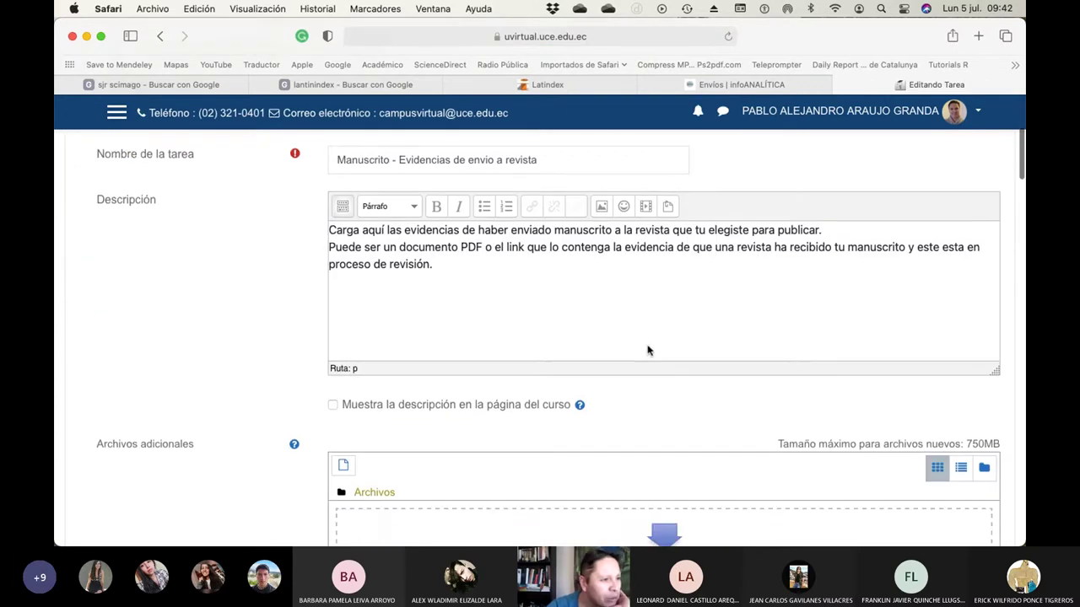
Rename the assignment "Manuscrito y evidencias de envio a revista".
{"action": "left_click", "coordinate": [411, 174]}
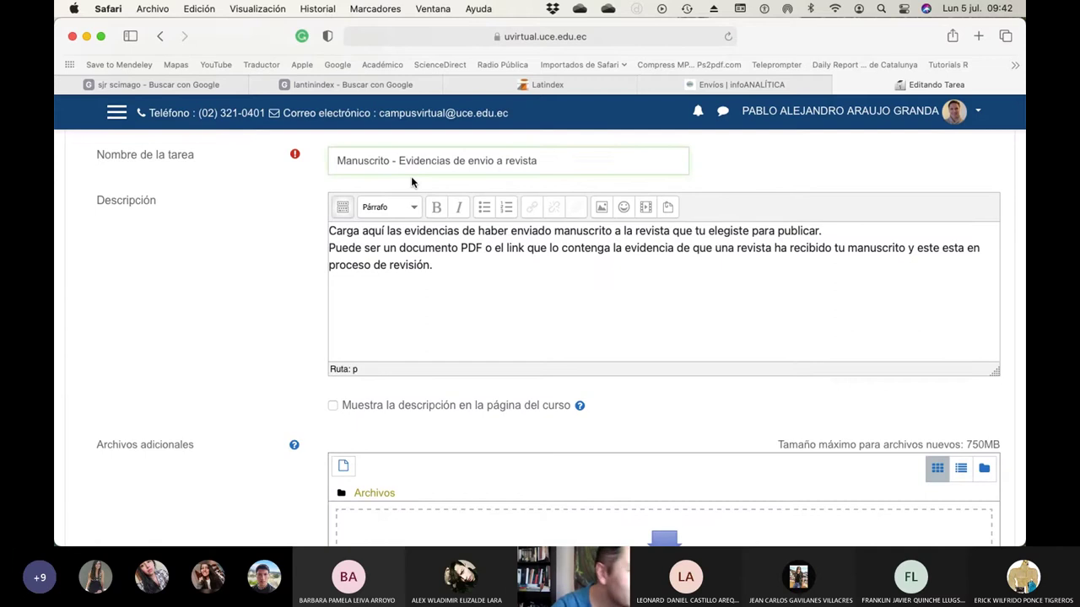
{"action": "key", "text": "shift+Left"}
{"action": "key", "text": "shift+Left"}
{"action": "key", "text": "BackSpace"}
{"action": "type", "text": "y"}
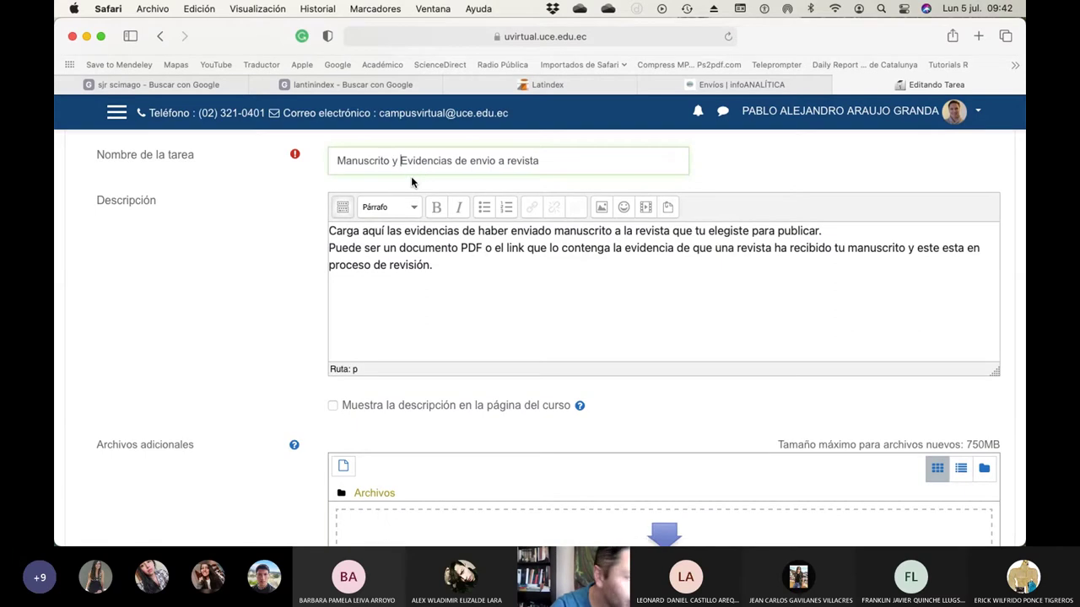
{"action": "key", "text": "Delete"}
{"action": "type", "text": "e"}
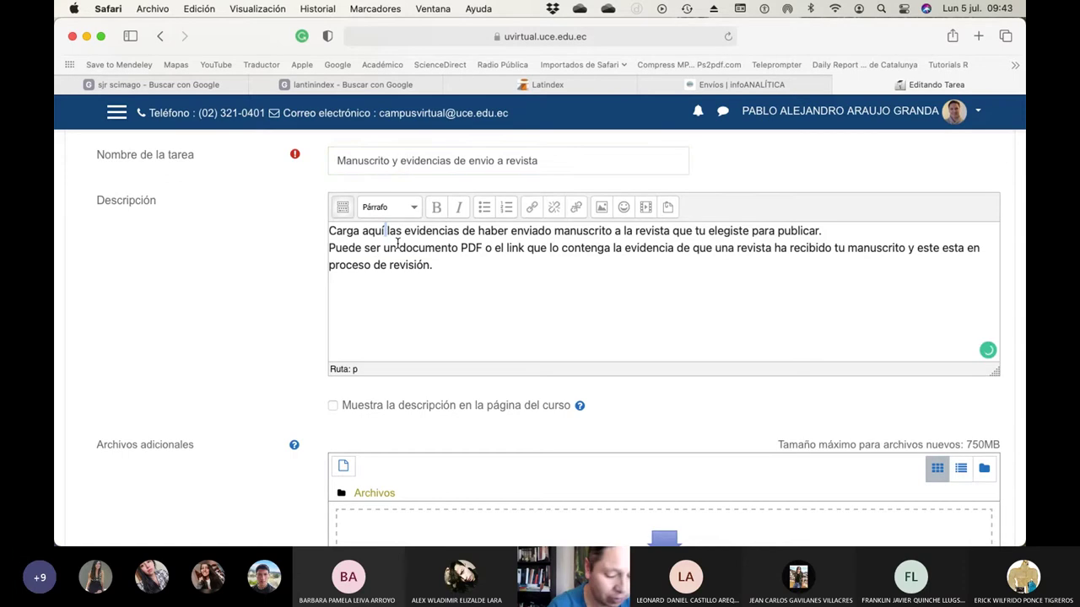
In the description's first sentence, insert "tu manuscrito y las" after "Carga aquí" and change "haber" to "haberlo".
{"action": "type", "text": "tu mkanuscrito "}
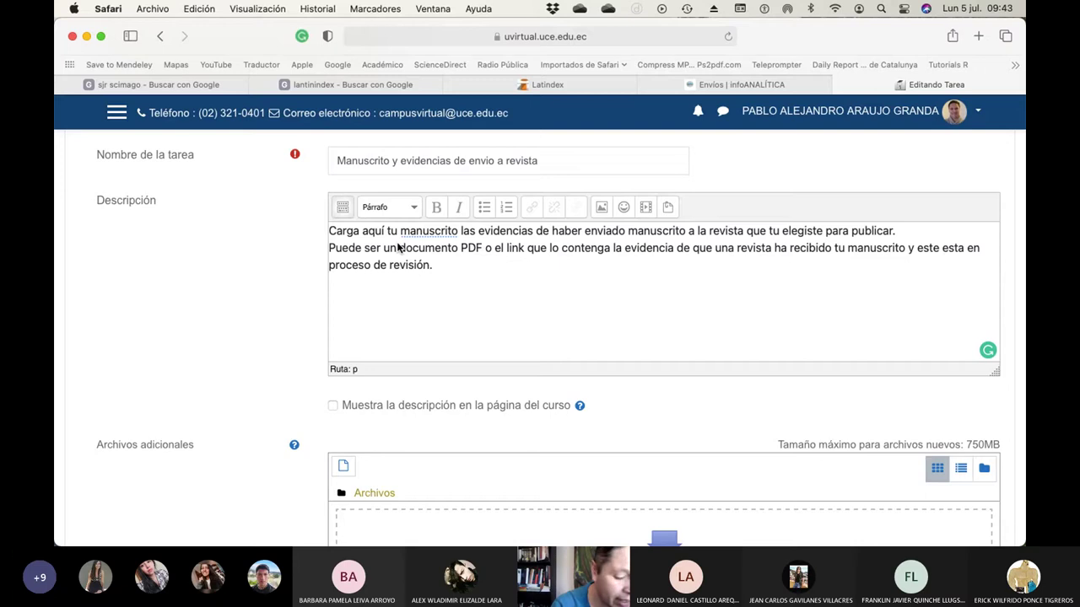
{"action": "type", "text": "y las"}
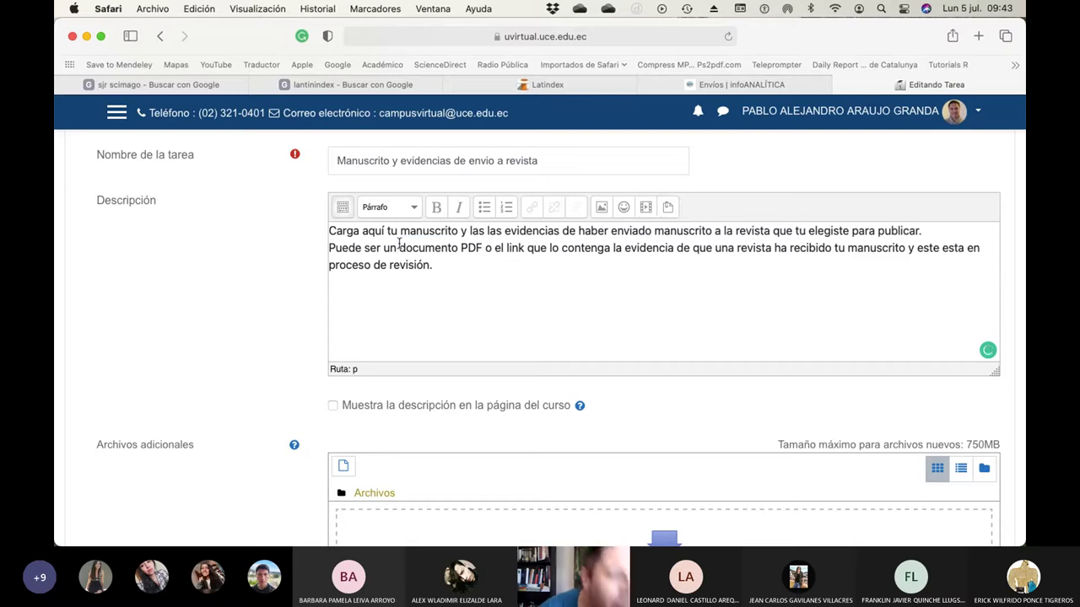
{"action": "left_click", "coordinate": [611, 235]}
{"action": "type", "text": "p"}
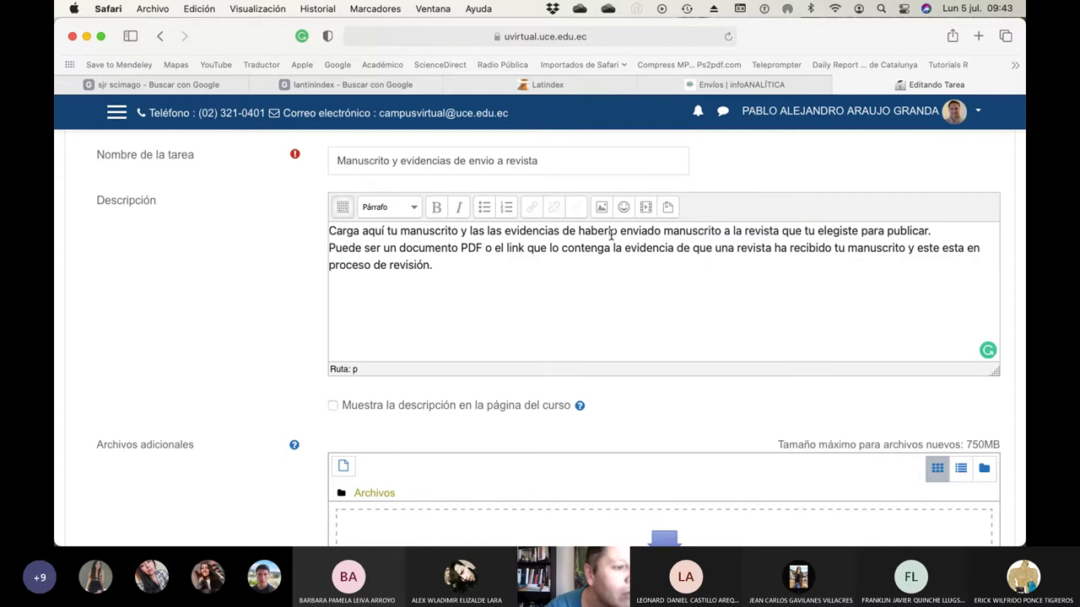
{"action": "key", "text": "BackSpace"}
{"action": "type", "text": "lo"}
Remove the word "manuscrito" after "enviado" in the description's first sentence.
{"action": "left_click", "coordinate": [724, 234]}
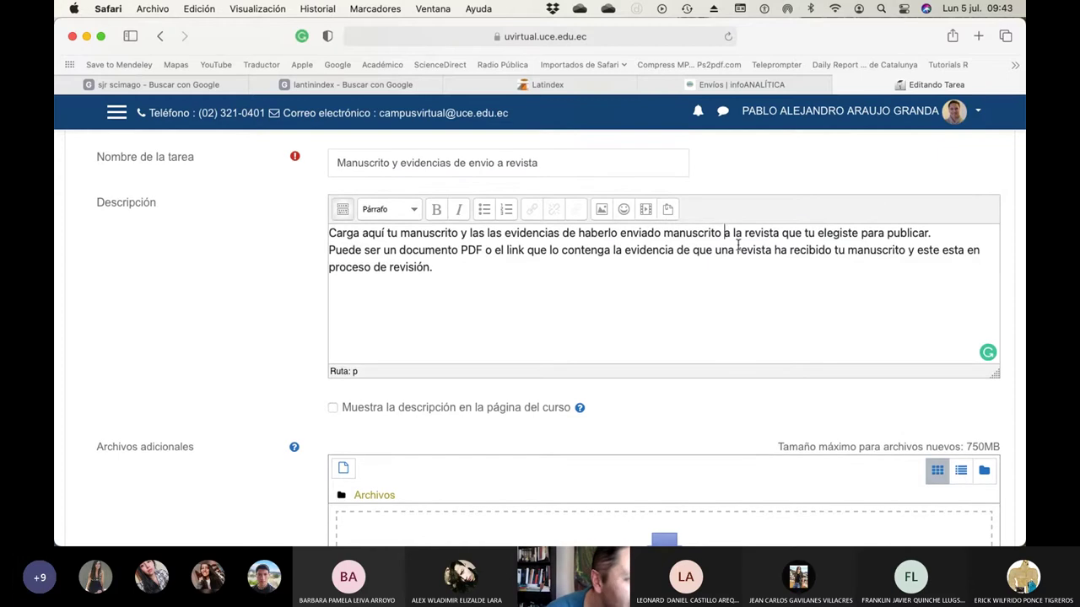
{"action": "key", "text": "BackSpace"}
{"action": "key", "text": "BackSpace"}
{"action": "key", "text": "BackSpace"}
{"action": "key", "text": "BackSpace"}
{"action": "key", "text": "BackSpace"}
{"action": "key", "text": "BackSpace"}
{"action": "key", "text": "BackSpace"}
{"action": "key", "text": "BackSpace"}
{"action": "key", "text": "BackSpace"}
{"action": "key", "text": "BackSpace"}
{"action": "key", "text": "BackSpace"}
{"action": "key", "text": "BackSpace"}
{"action": "key", "text": "BackSpace"}
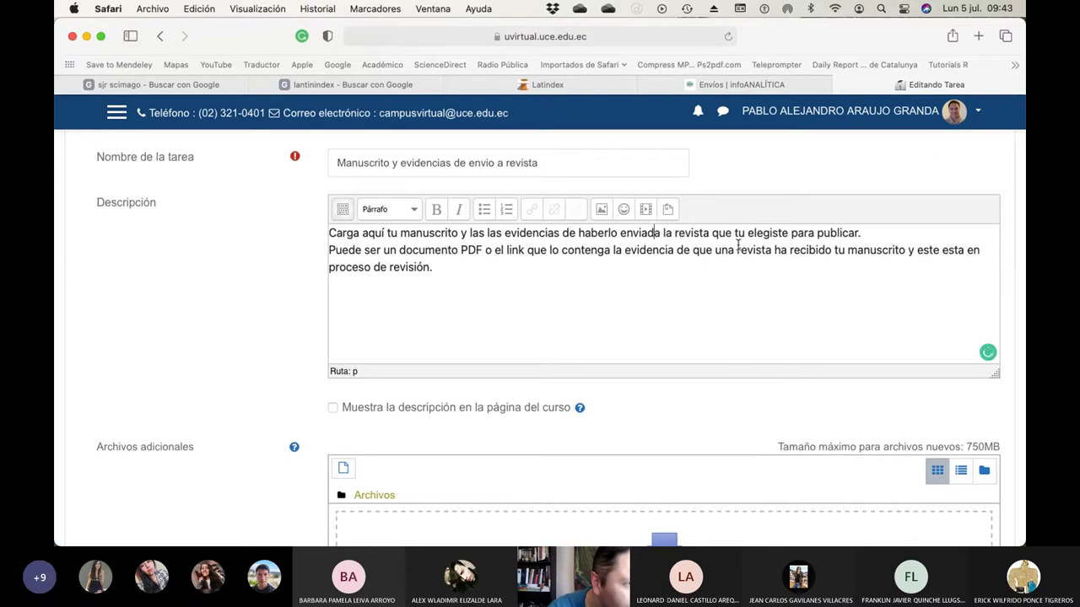
{"action": "type", "text": "o"}
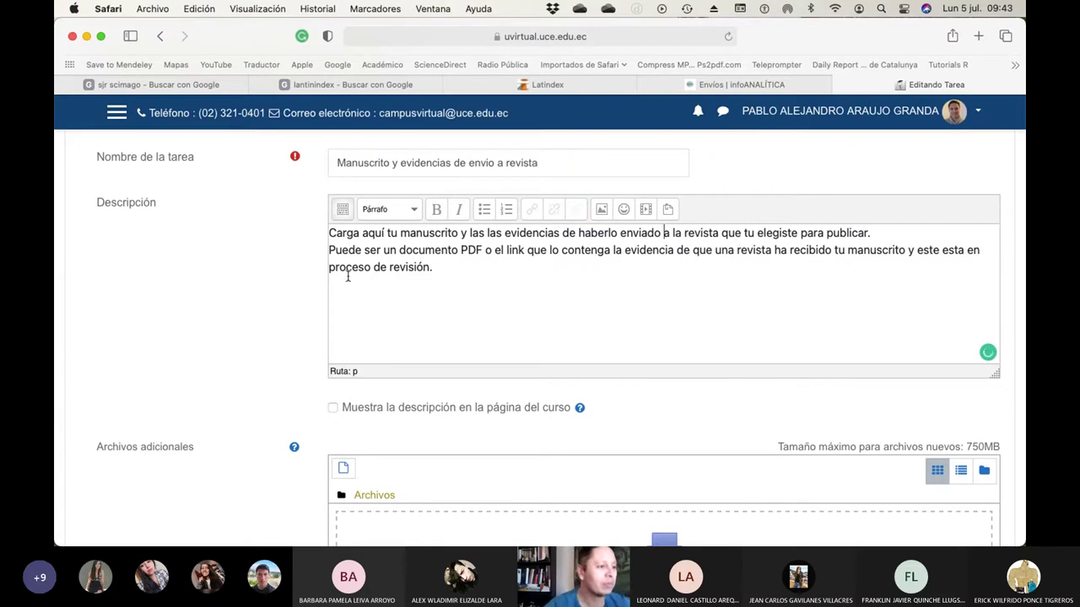
Replace "Puede ser un documento PDF o el link que lo contenga" in the description with "Serán dos documentos en PDF, el primero el manuscrito y el segundo".
{"action": "left_click", "coordinate": [330, 251]}
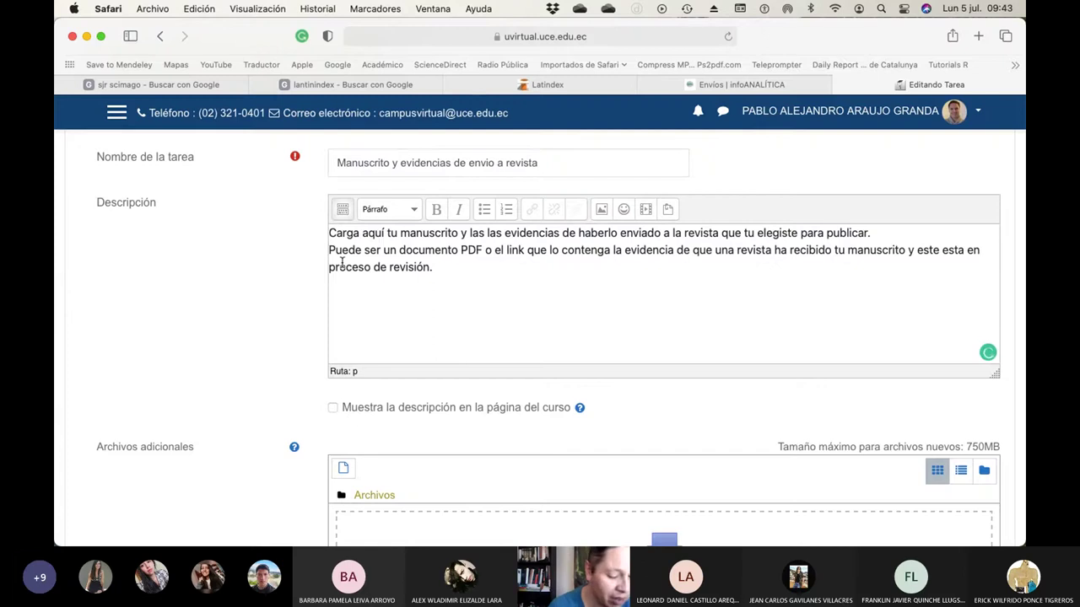
{"action": "type", "text": "Serán dos "}
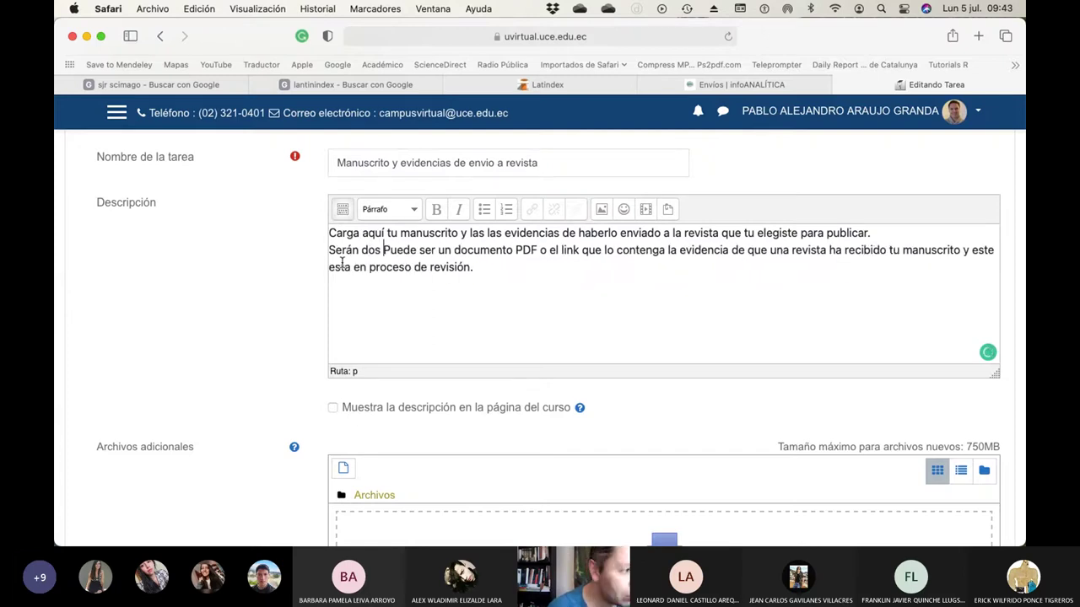
{"action": "type", "text": "documentos en "}
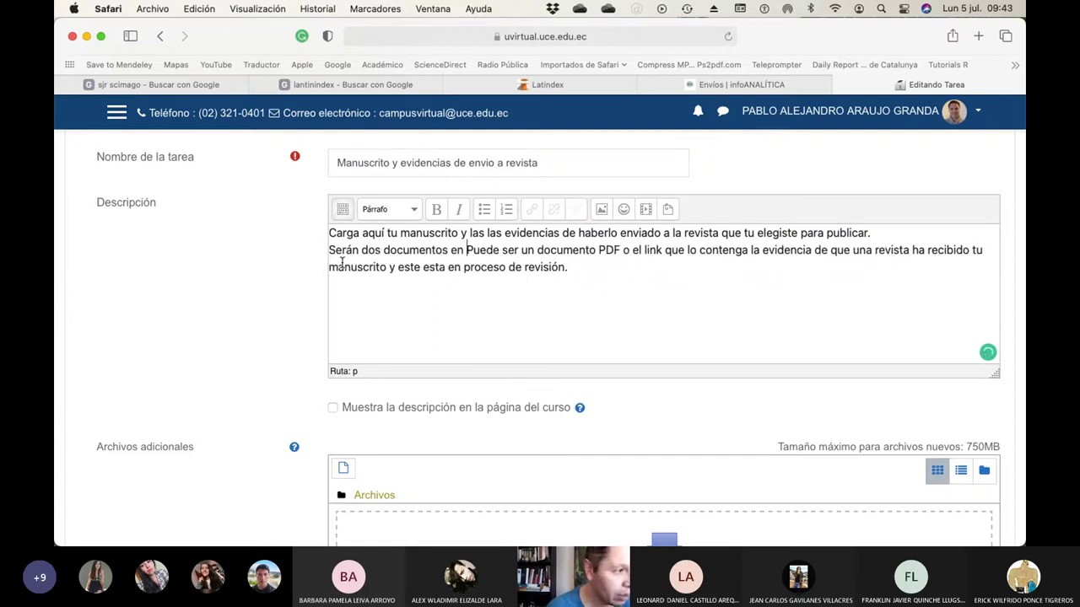
{"action": "type", "text": "PDF"}
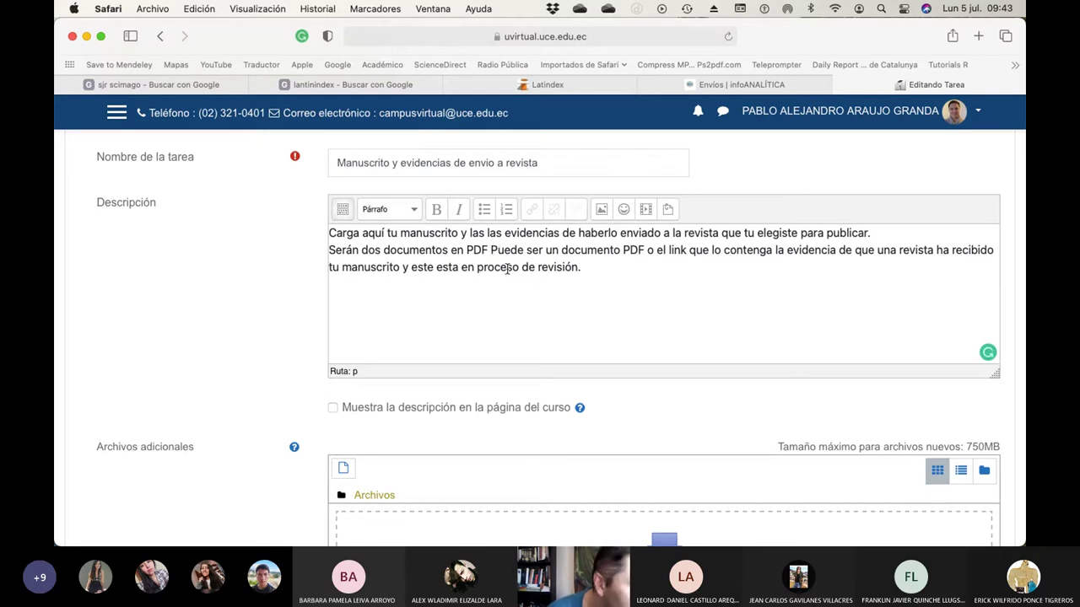
{"action": "key", "text": "BackSpace"}
{"action": "type", "text": ", "}
{"action": "type", "text": "el primero el "}
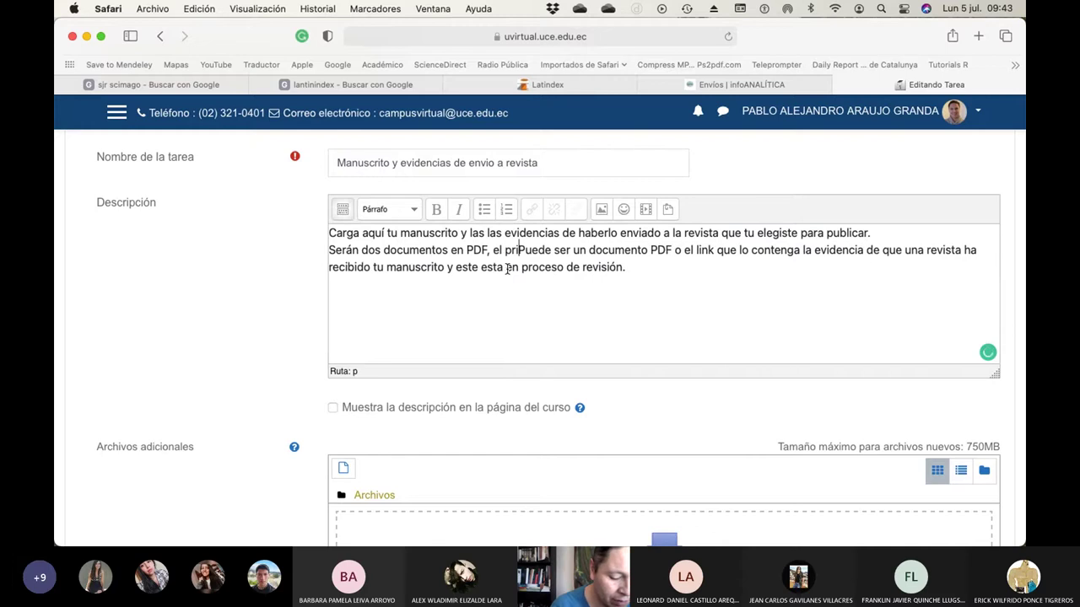
{"action": "type", "text": "manuscrito "}
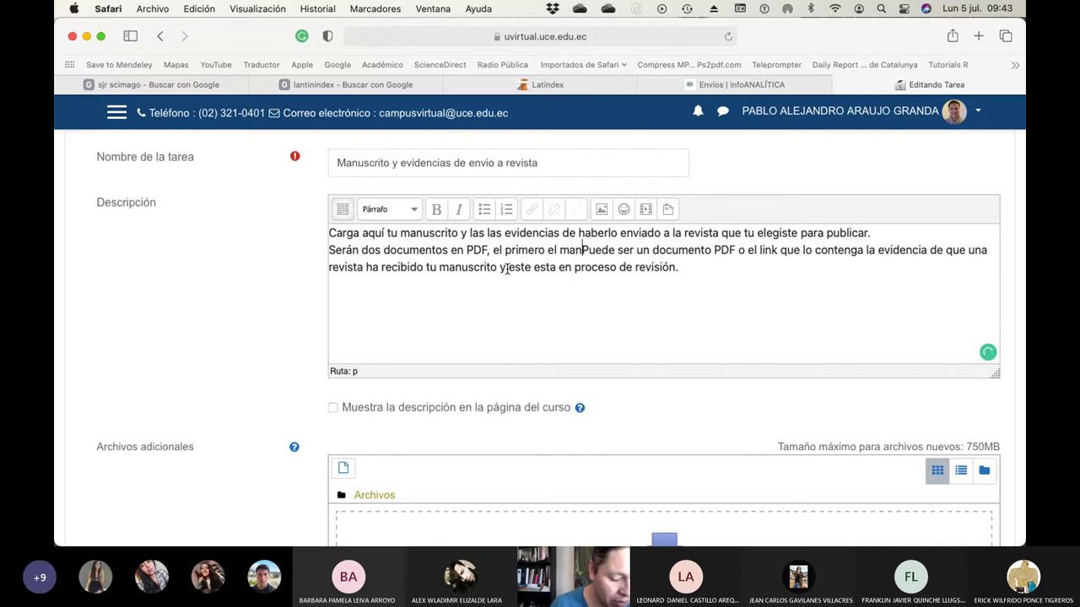
{"action": "type", "text": "y el segundo"}
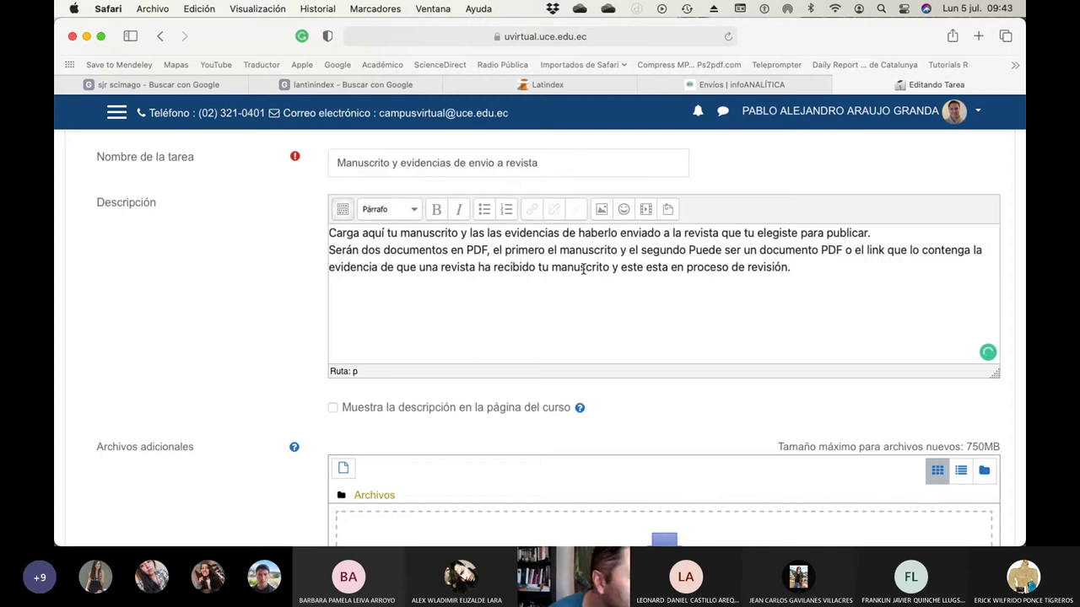
{"action": "left_click_drag", "start_coordinate": [688, 250], "coordinate": [967, 242]}
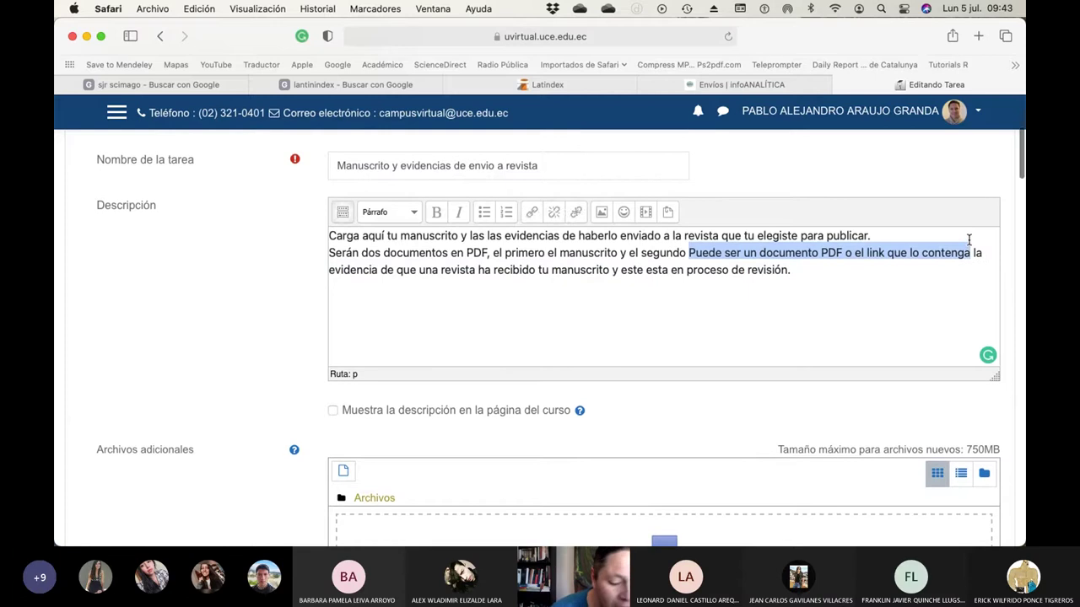
{"action": "key", "text": "BackSpace"}
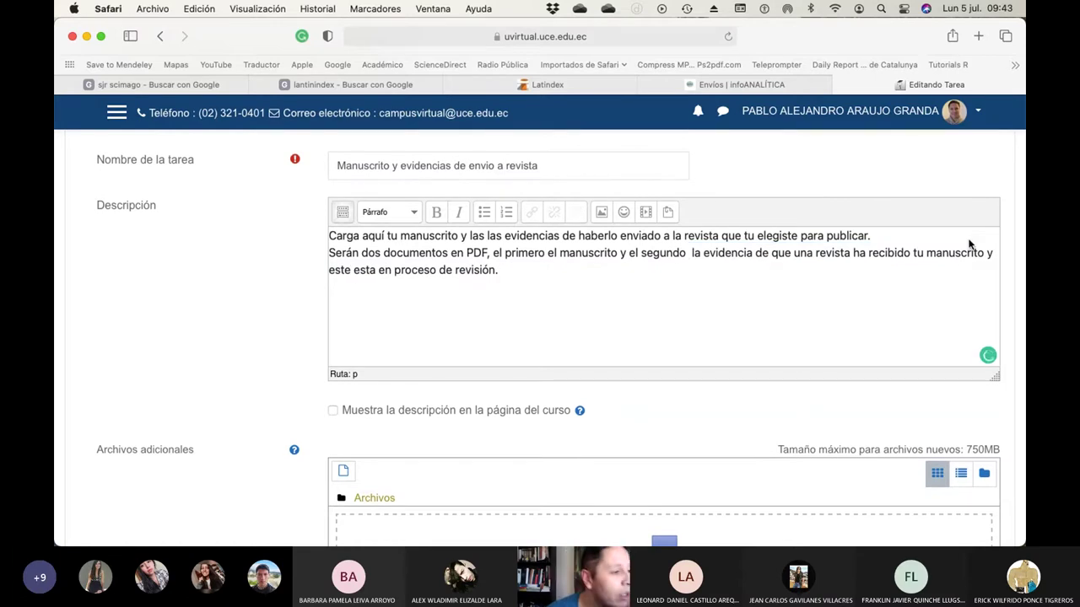
Set the assignment's "Permitir entregas desde" date to 1 agosto 2021 at 23:59.
{"action": "scroll", "coordinate": [641, 314], "scroll_direction": "down", "scroll_amount": 3}
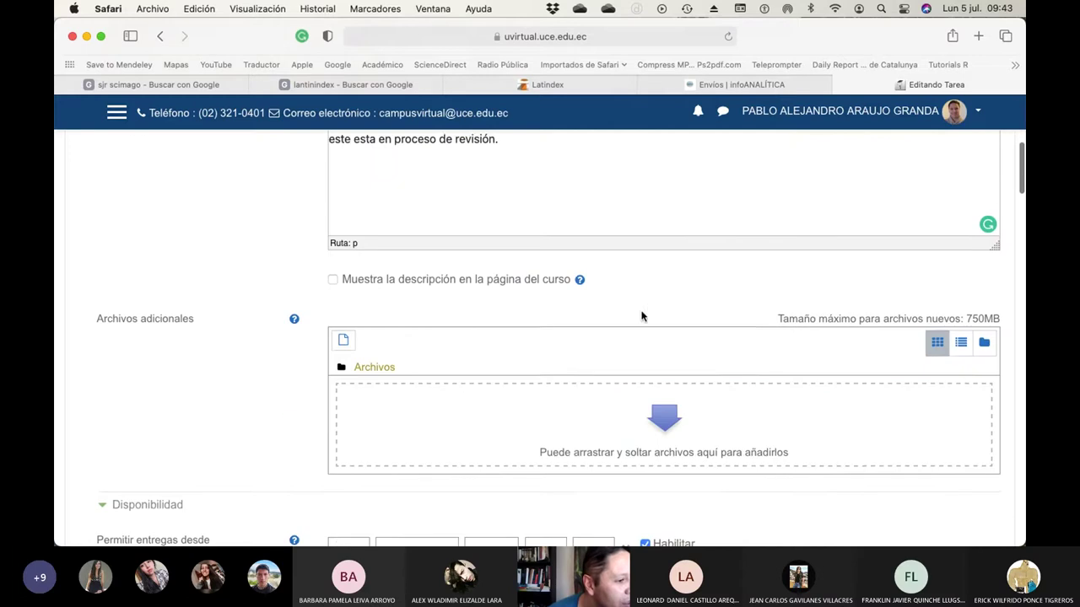
{"action": "scroll", "coordinate": [641, 316], "scroll_direction": "down", "scroll_amount": 3}
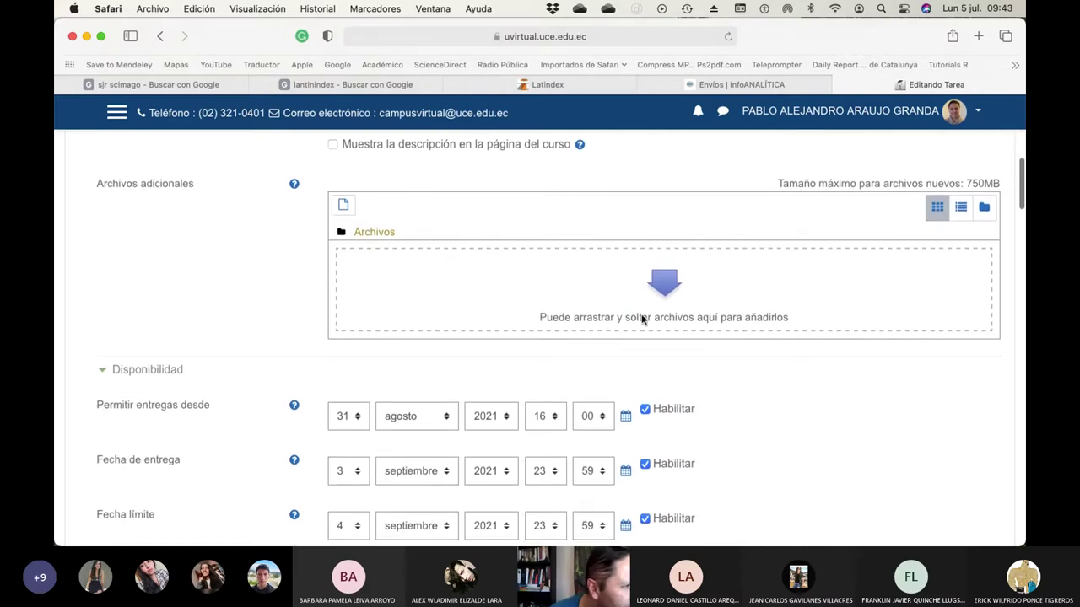
{"action": "scroll", "coordinate": [641, 316], "scroll_direction": "down", "scroll_amount": 5}
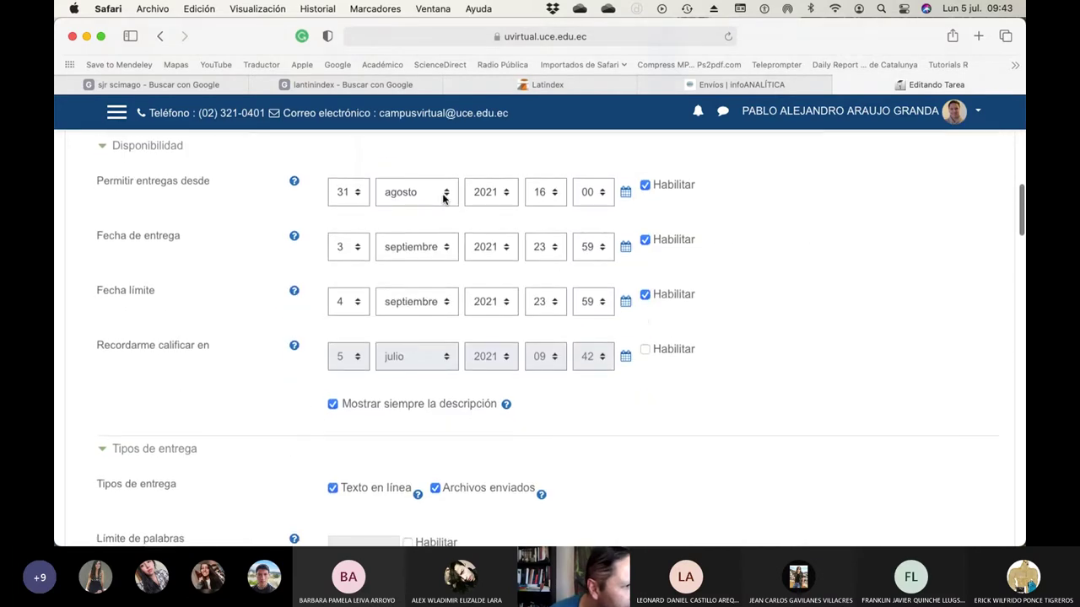
{"action": "left_click", "coordinate": [443, 194]}
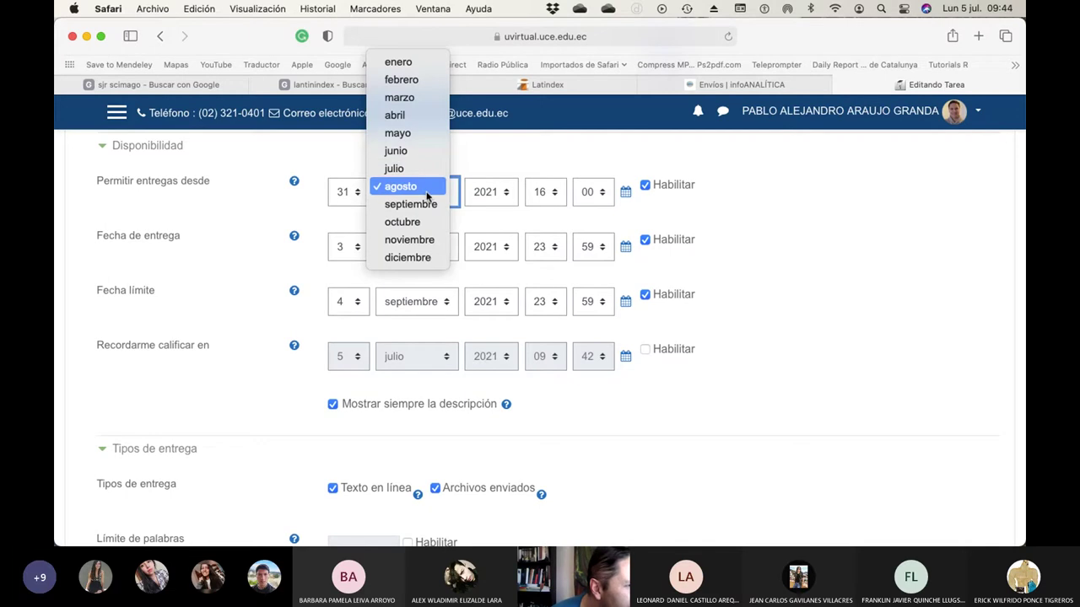
{"action": "left_click", "coordinate": [428, 196]}
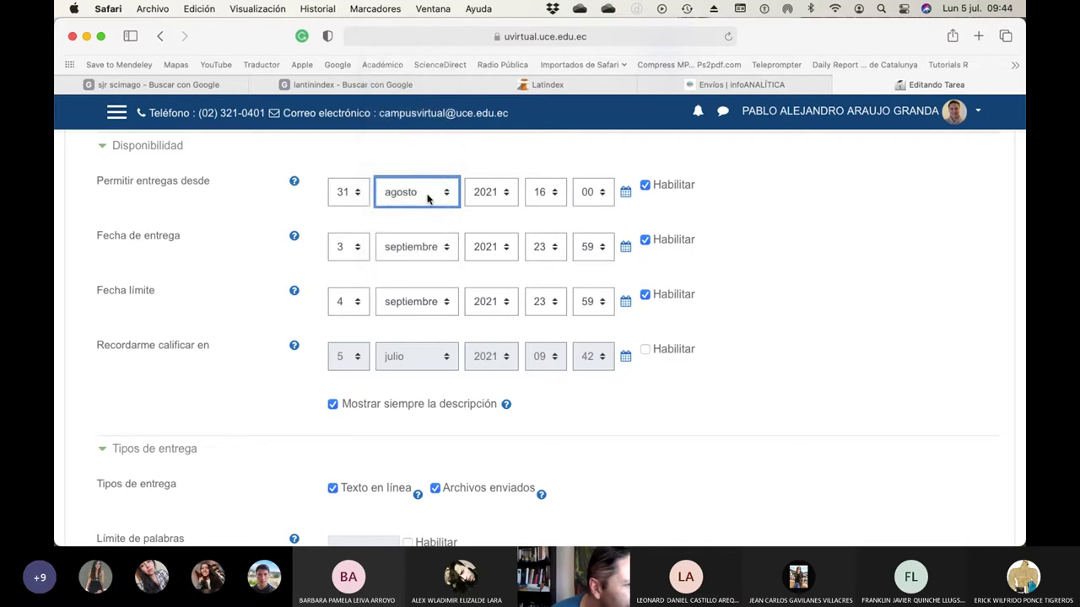
{"action": "left_click", "coordinate": [358, 196]}
{"action": "scroll", "coordinate": [353, 196], "scroll_direction": "up", "scroll_amount": 5}
{"action": "scroll", "coordinate": [353, 197], "scroll_direction": "up", "scroll_amount": 5}
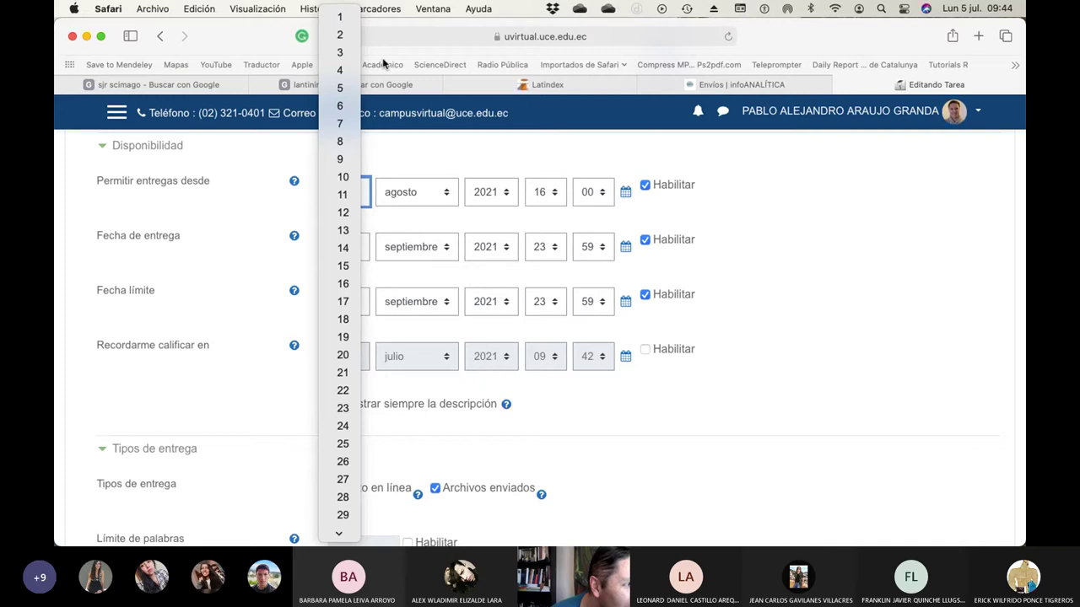
{"action": "left_click", "coordinate": [343, 18]}
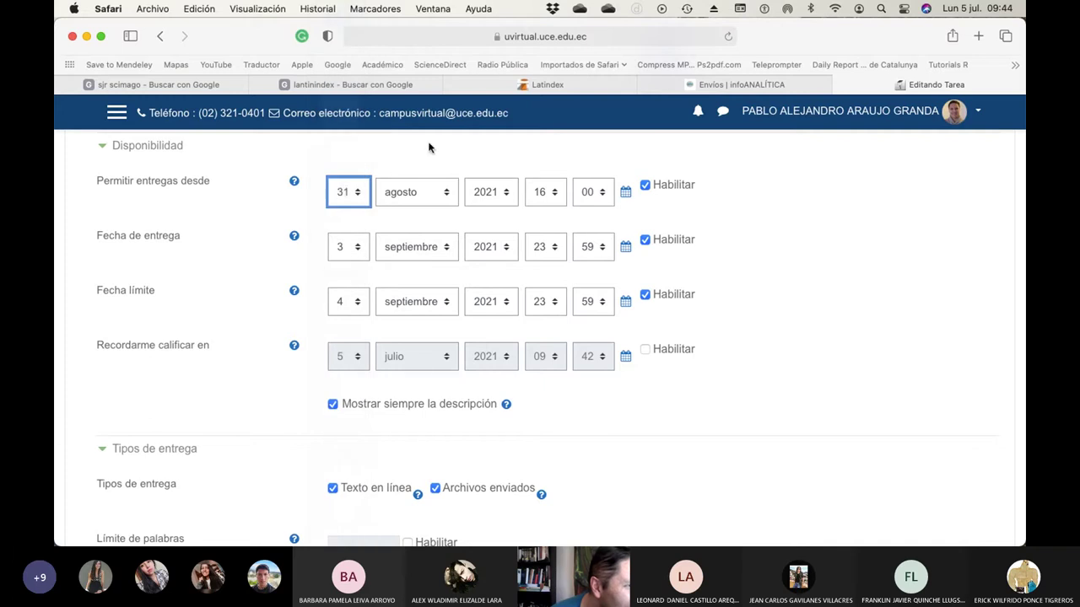
{"action": "left_click", "coordinate": [556, 196]}
{"action": "left_click", "coordinate": [546, 307]}
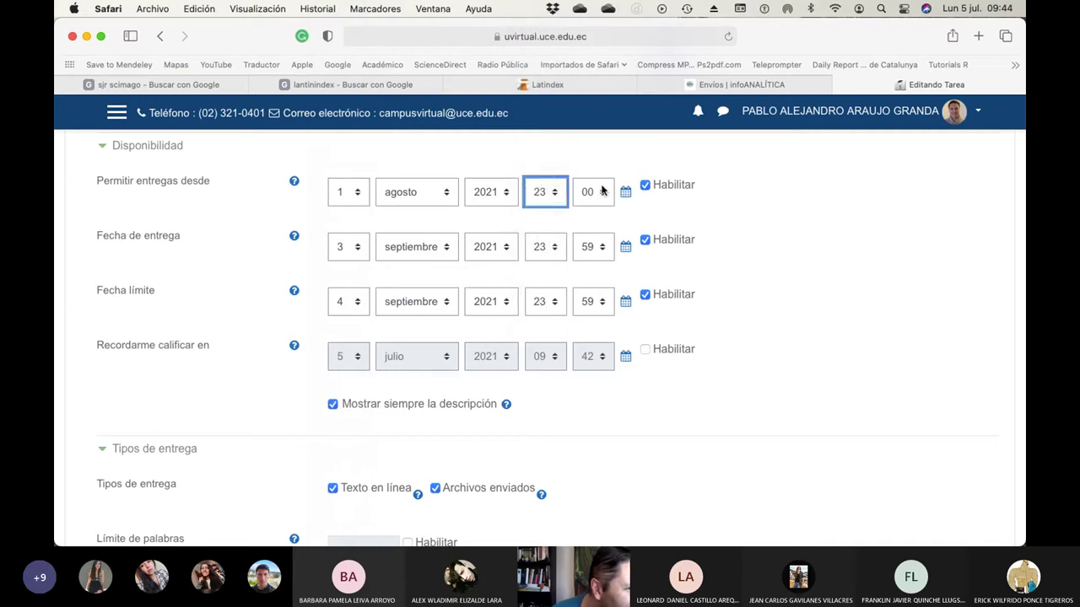
{"action": "left_click", "coordinate": [604, 193]}
{"action": "scroll", "coordinate": [588, 471], "scroll_direction": "down", "scroll_amount": 8}
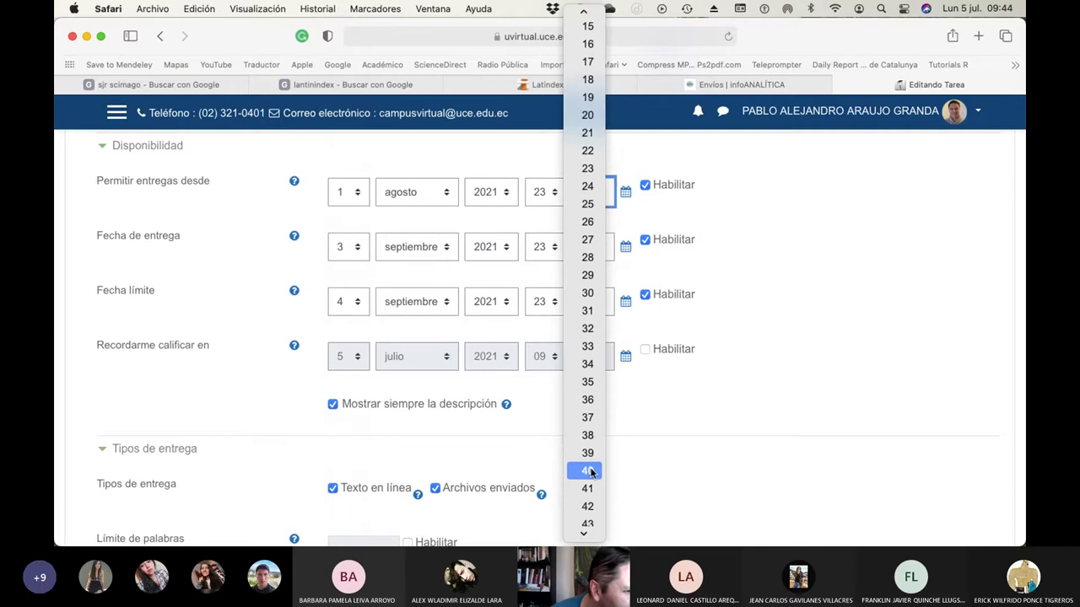
{"action": "scroll", "coordinate": [590, 473], "scroll_direction": "down", "scroll_amount": 9}
{"action": "left_click", "coordinate": [589, 528]}
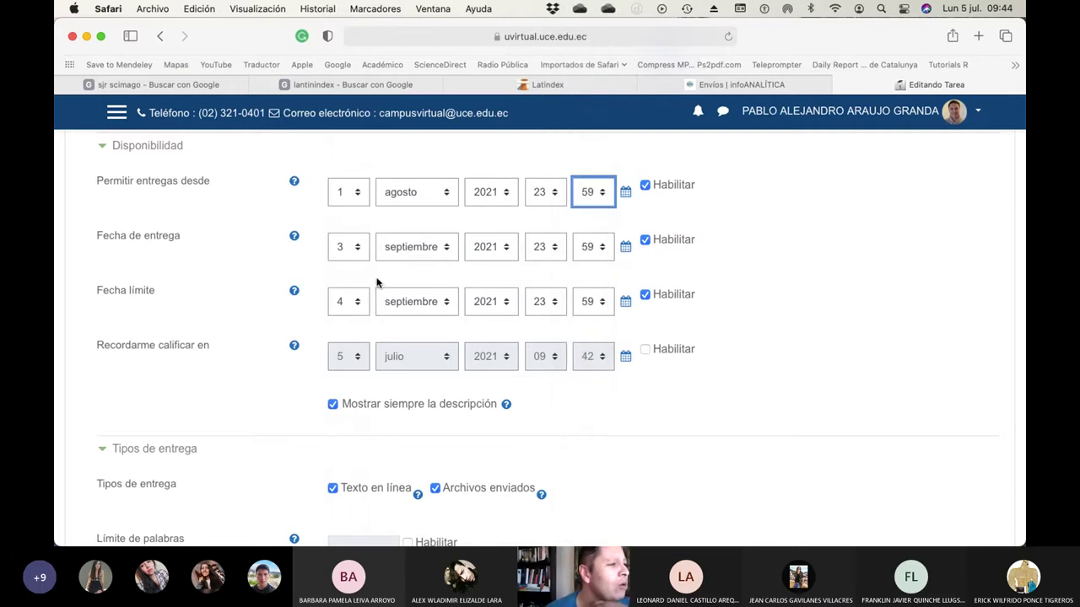
Set the assignment's "Fecha de entrega" to 31 julio 2021.
{"action": "left_click", "coordinate": [352, 254]}
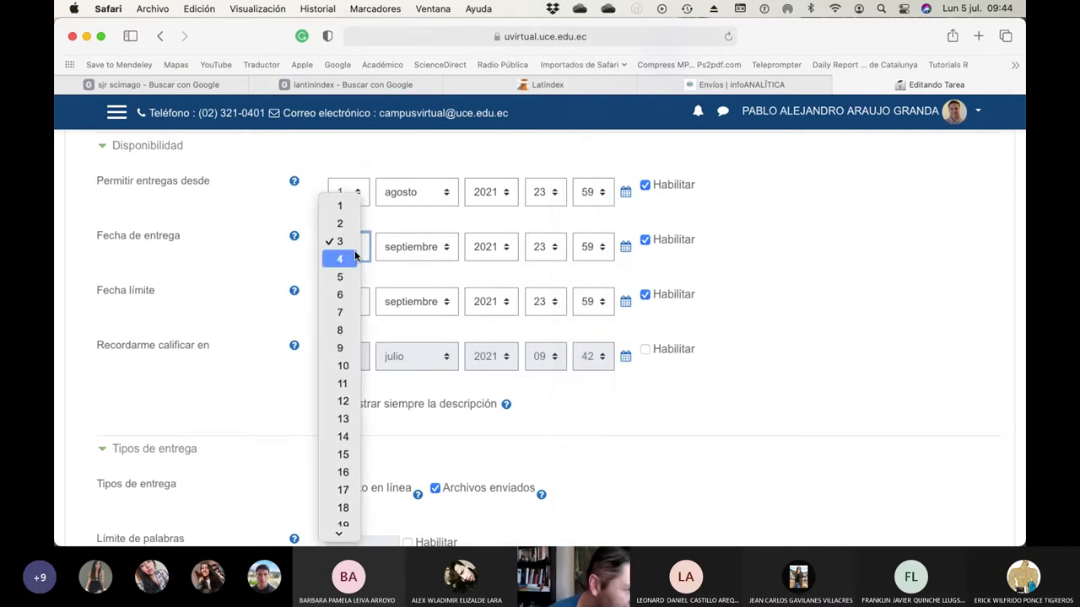
{"action": "scroll", "coordinate": [342, 346], "scroll_direction": "down", "scroll_amount": 5}
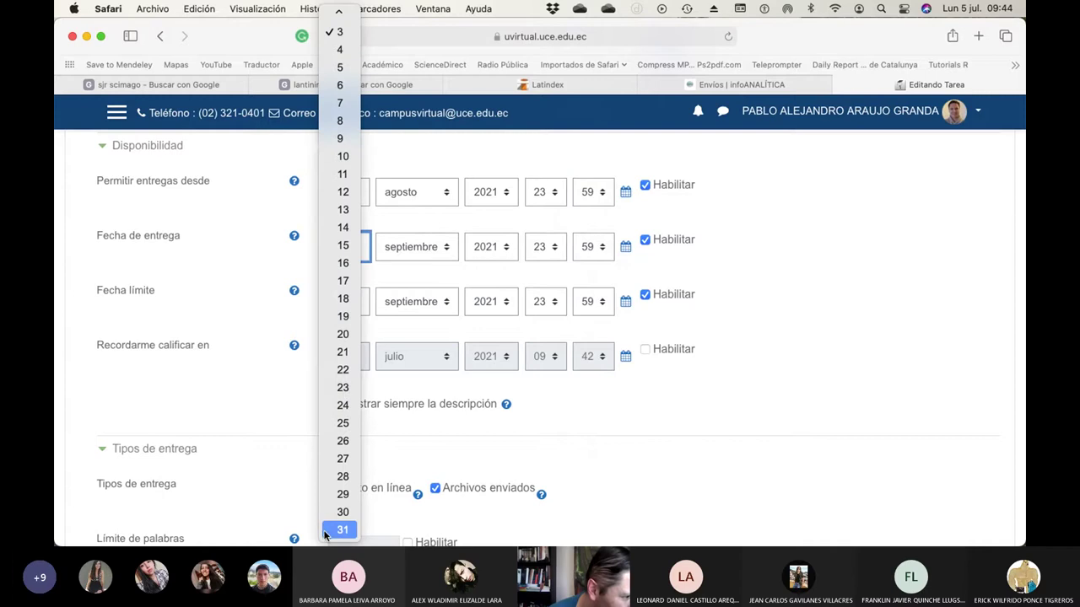
{"action": "left_click", "coordinate": [340, 530]}
{"action": "left_click", "coordinate": [430, 249]}
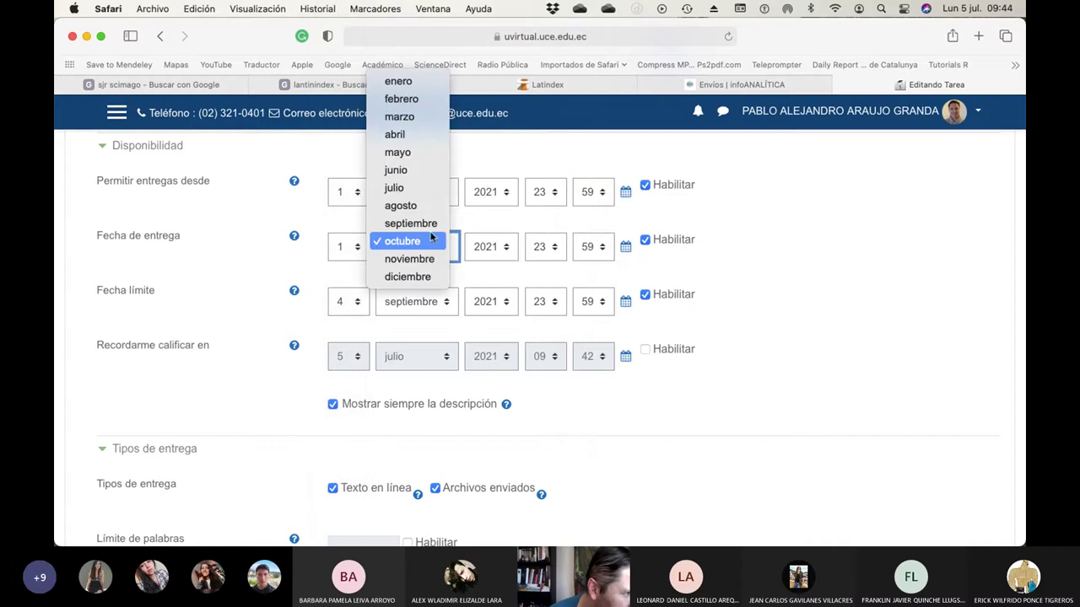
{"action": "left_click", "coordinate": [427, 188]}
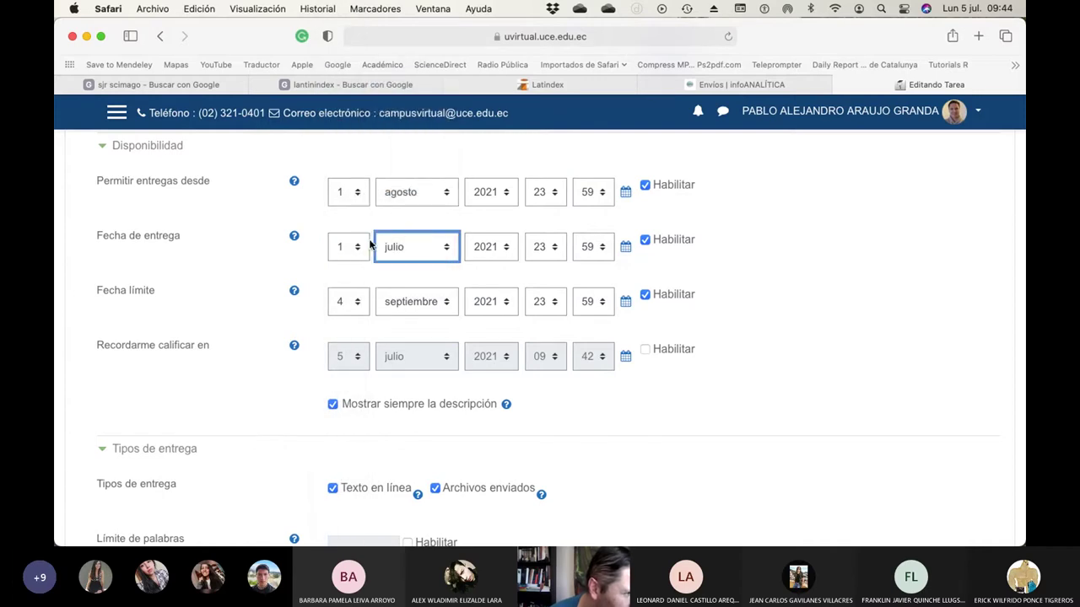
{"action": "left_click", "coordinate": [364, 244]}
{"action": "scroll", "coordinate": [352, 313], "scroll_direction": "down", "scroll_amount": 5}
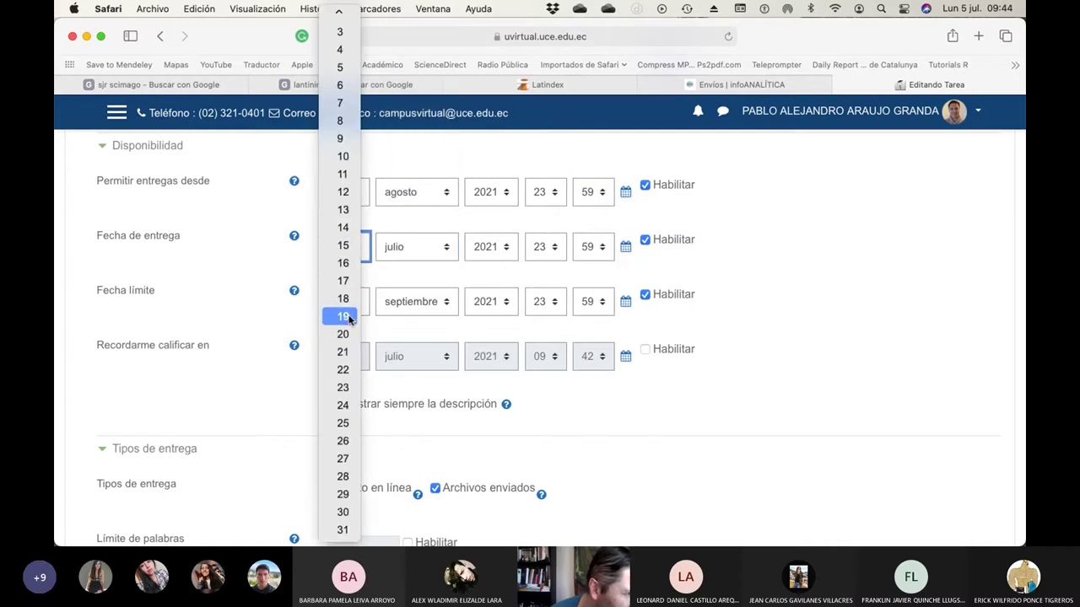
{"action": "left_click", "coordinate": [343, 530]}
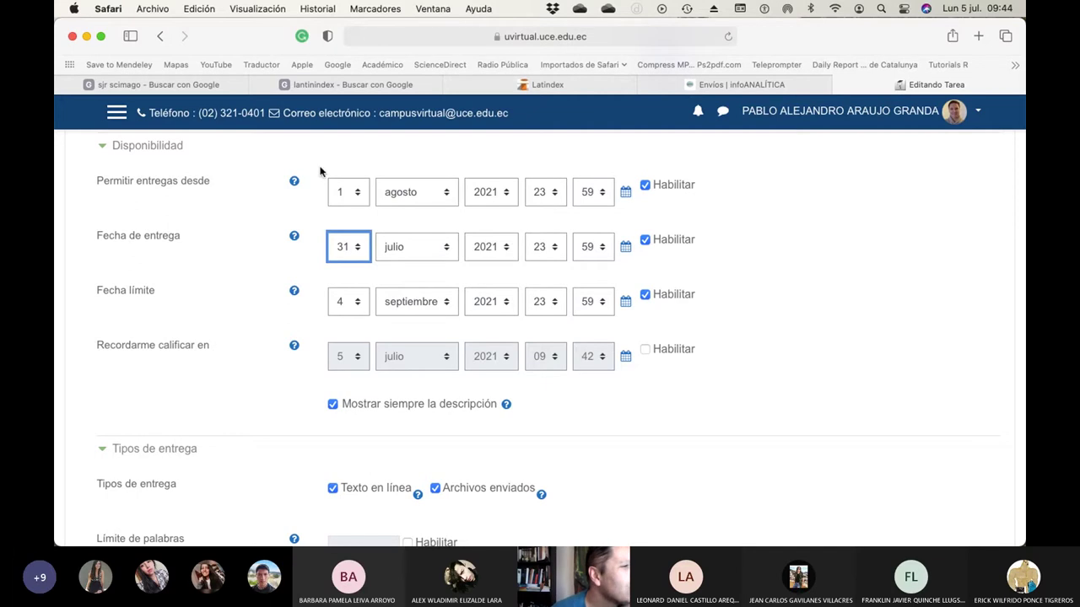
Set the "Permitir entregas desde" date to 25 julio 2021 at 00:00.
{"action": "left_click", "coordinate": [360, 194]}
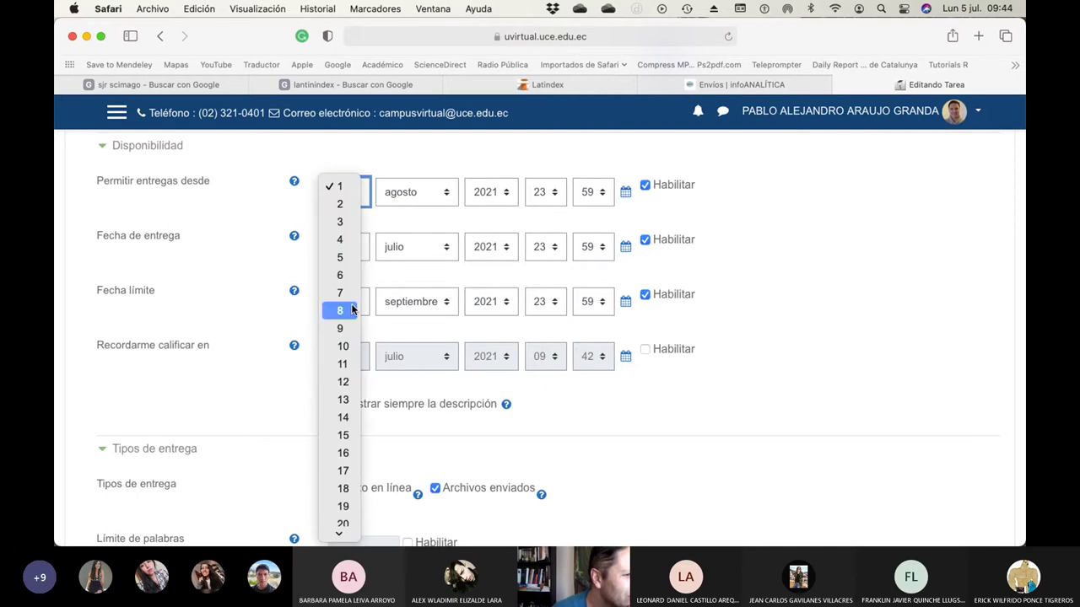
{"action": "scroll", "coordinate": [345, 437], "scroll_direction": "down", "scroll_amount": 5}
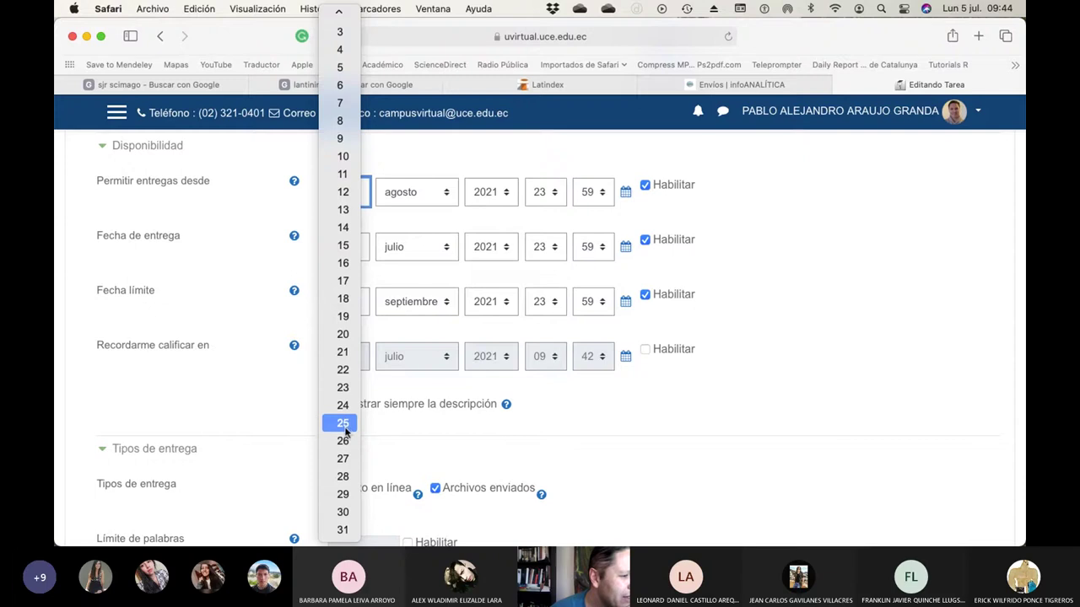
{"action": "left_click", "coordinate": [343, 423]}
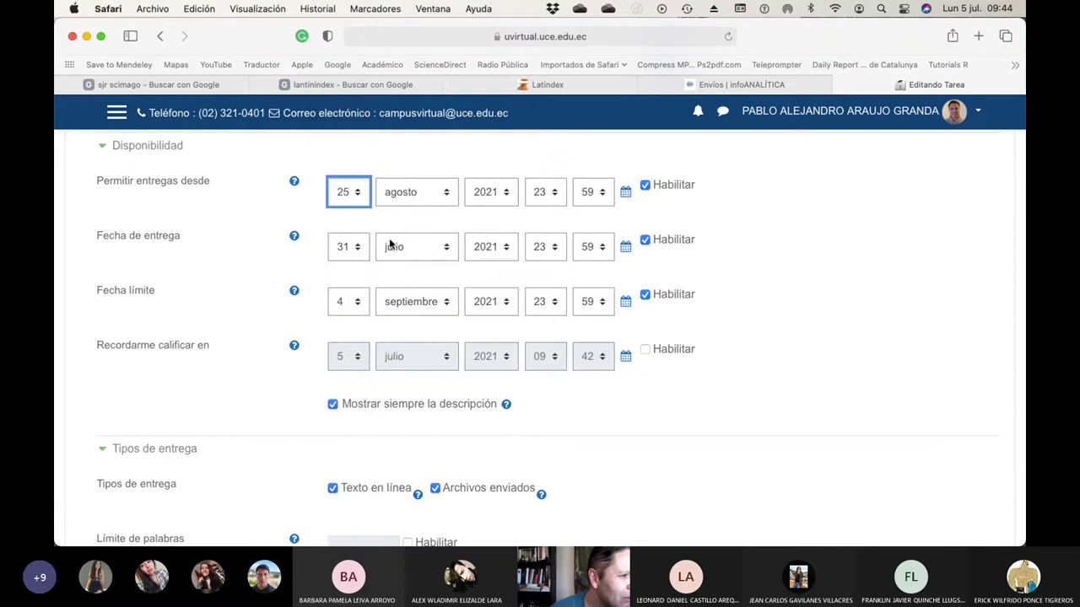
{"action": "left_click", "coordinate": [431, 197]}
{"action": "left_click", "coordinate": [419, 168]}
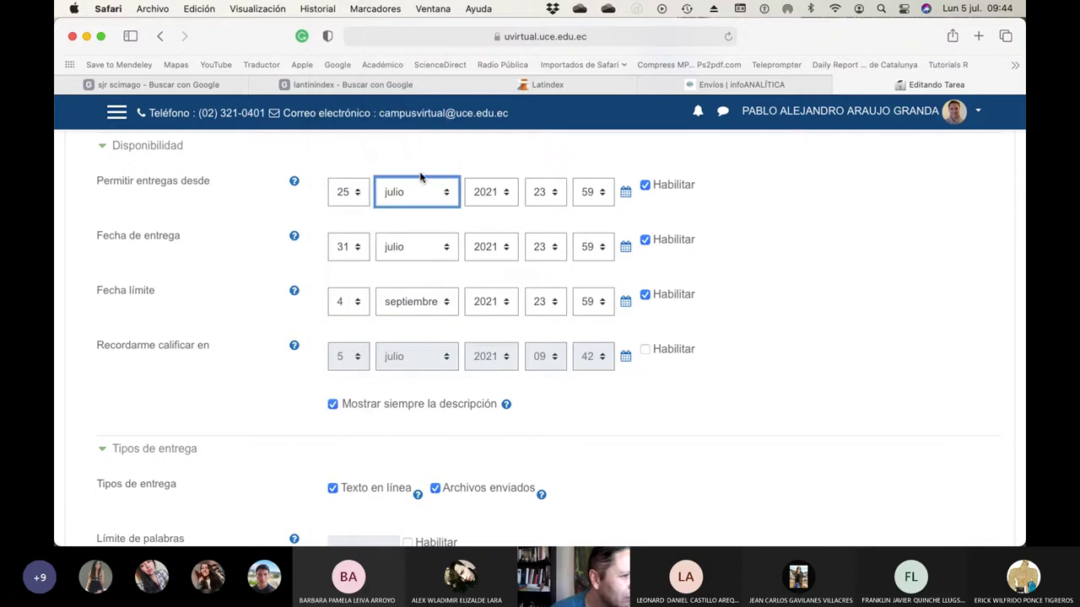
{"action": "left_click", "coordinate": [555, 193]}
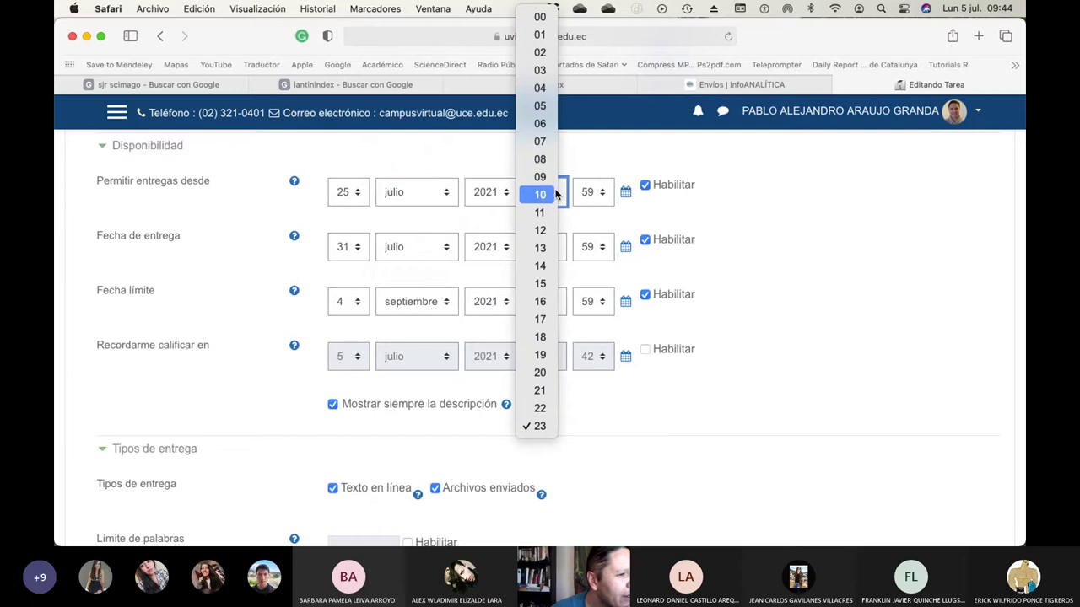
{"action": "left_click", "coordinate": [540, 17]}
{"action": "left_click", "coordinate": [593, 192]}
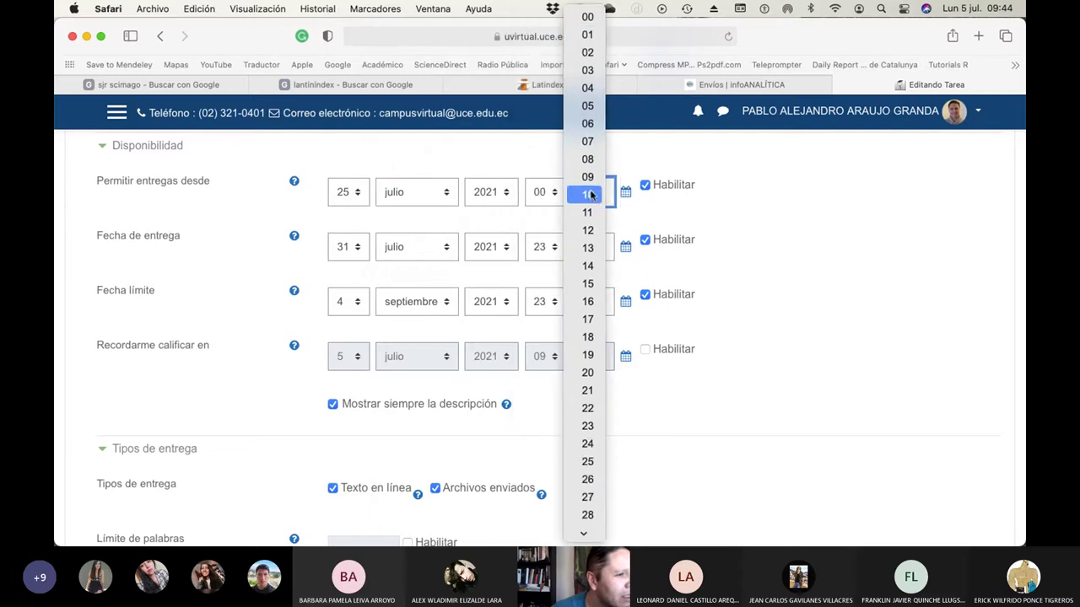
{"action": "left_click", "coordinate": [588, 18]}
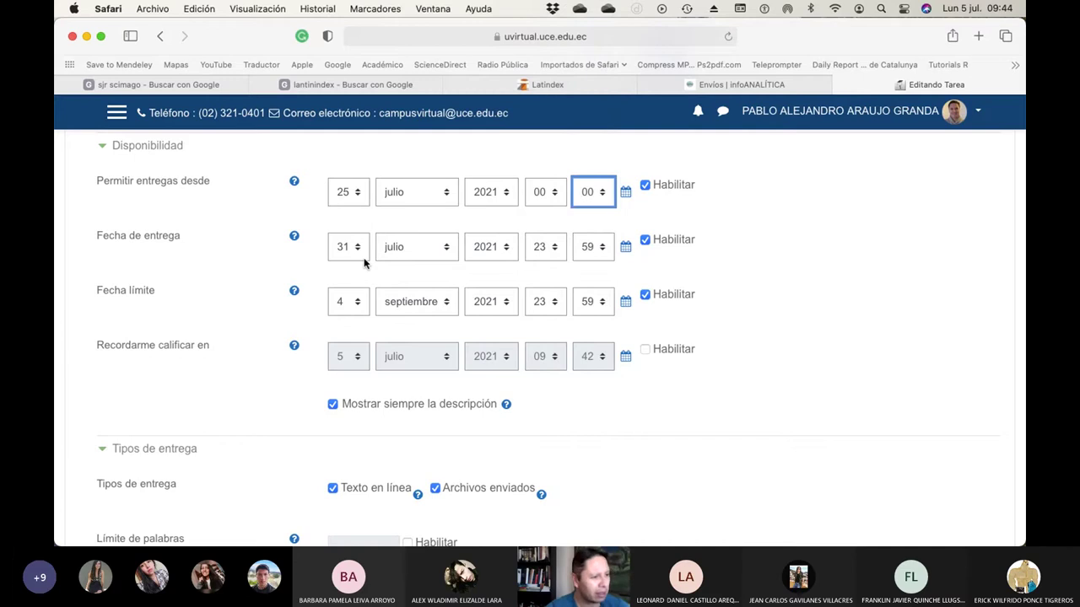
Set the assignment's "Fecha límite" to 1 octubre 2021.
{"action": "left_click", "coordinate": [349, 303]}
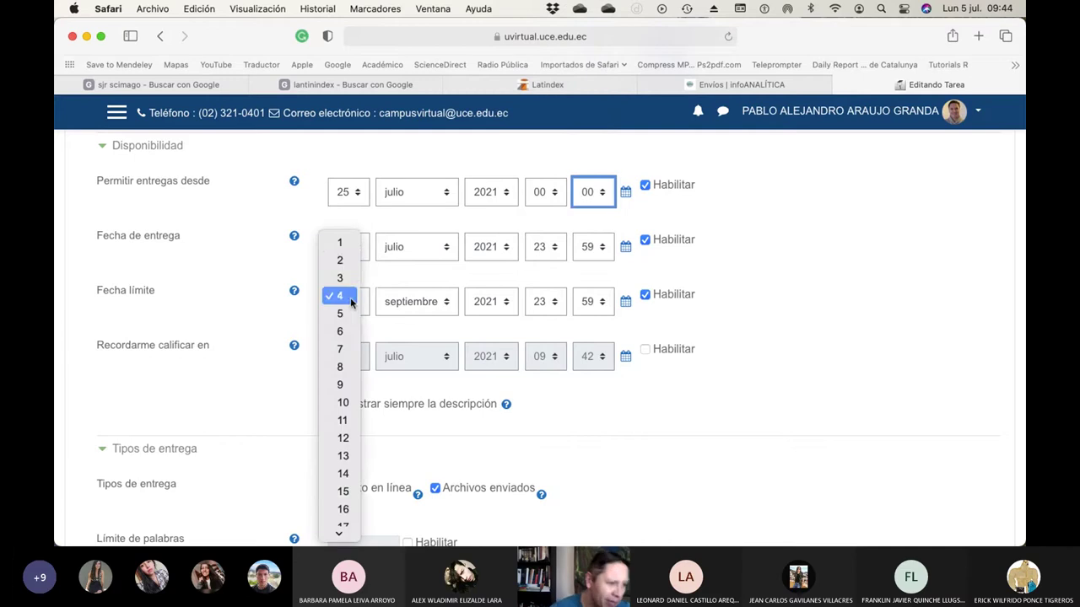
{"action": "left_click", "coordinate": [340, 243]}
{"action": "left_click", "coordinate": [434, 302]}
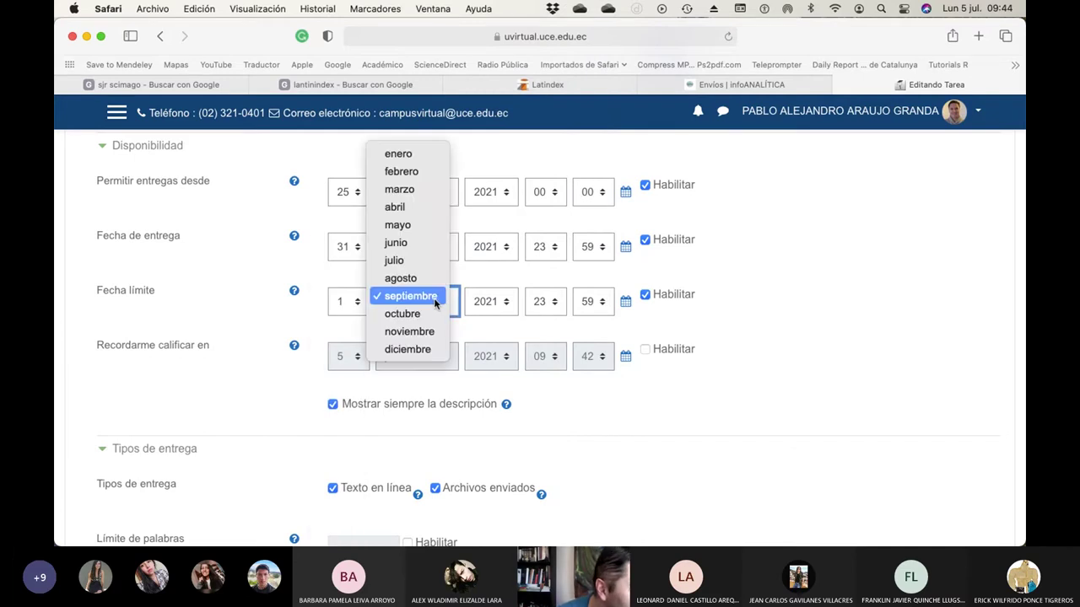
{"action": "left_click", "coordinate": [434, 313]}
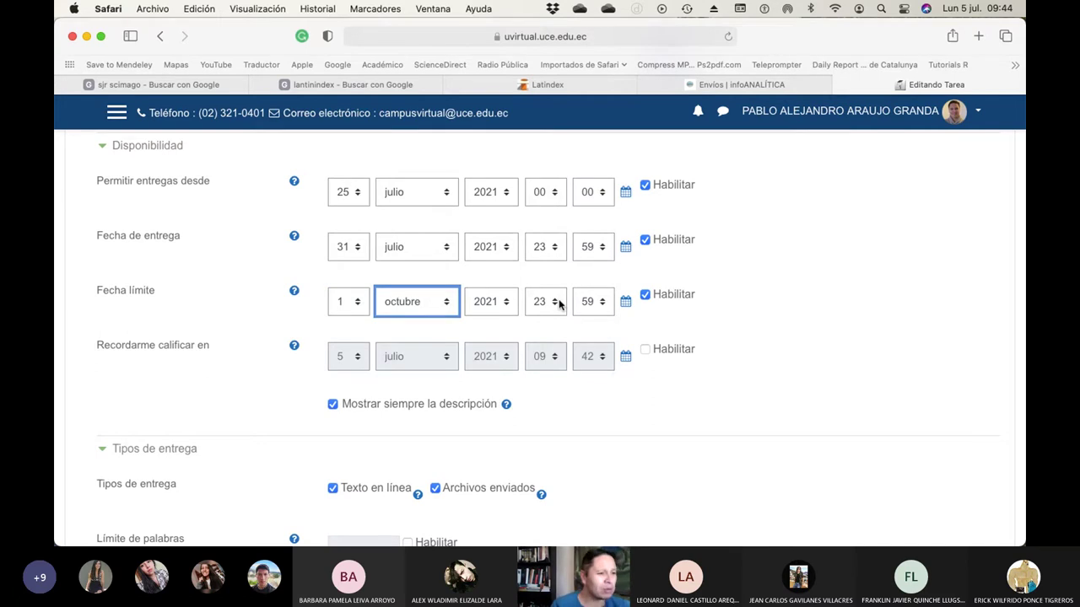
Set the maximum number of uploaded files for the assignment to 2.
{"action": "scroll", "coordinate": [558, 304], "scroll_direction": "down", "scroll_amount": 5}
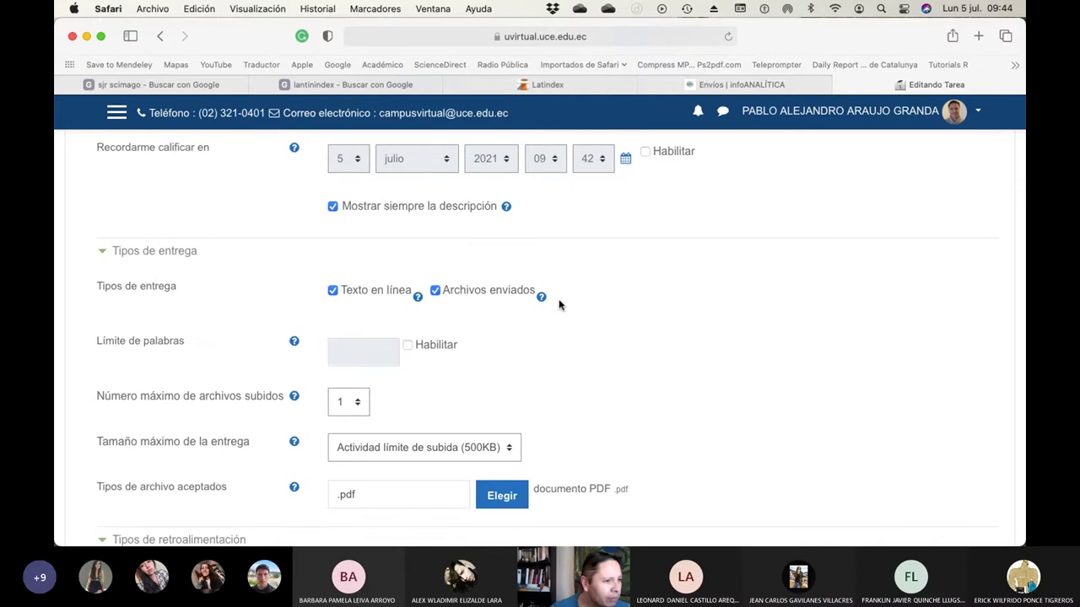
{"action": "scroll", "coordinate": [560, 305], "scroll_direction": "down", "scroll_amount": 2}
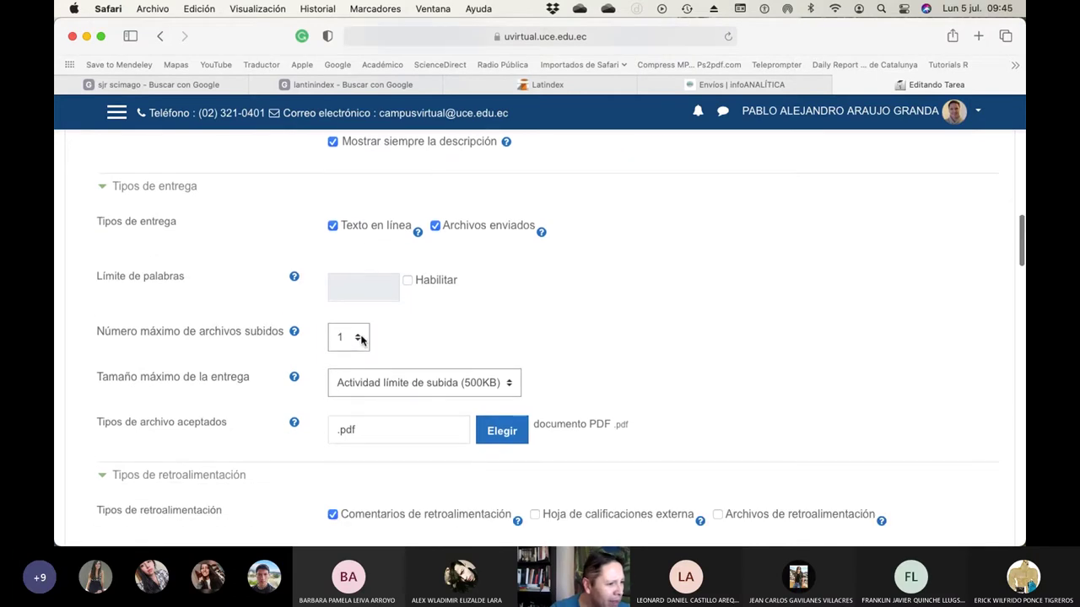
{"action": "left_click", "coordinate": [363, 340]}
{"action": "left_click", "coordinate": [351, 349]}
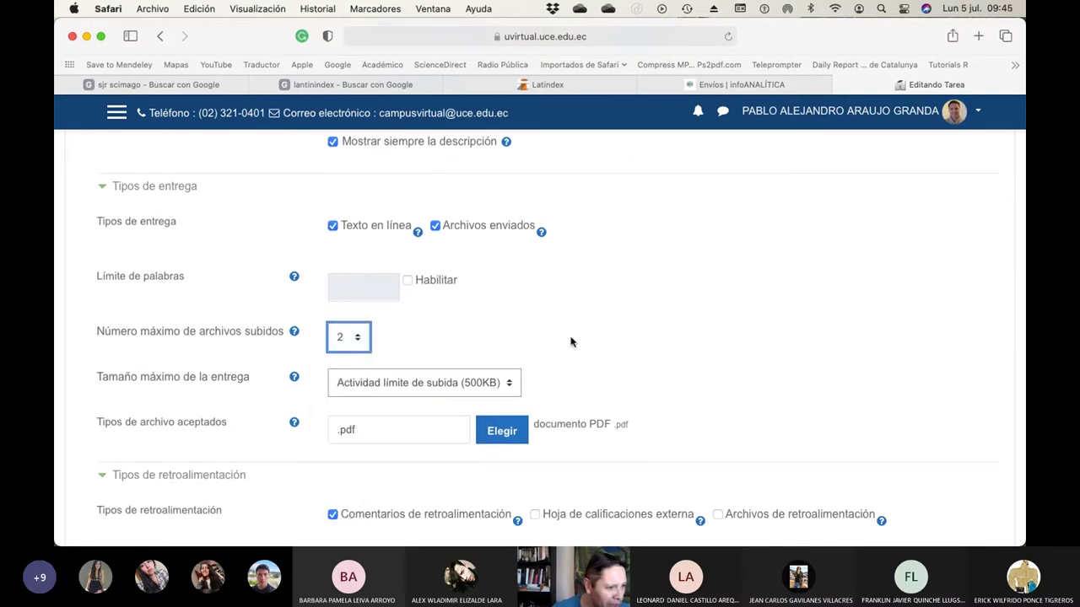
Select "Actividad límite de subida (500KB)" as the assignment's maximum submission size.
{"action": "scroll", "coordinate": [576, 339], "scroll_direction": "down", "scroll_amount": 3}
{"action": "left_click", "coordinate": [514, 254]}
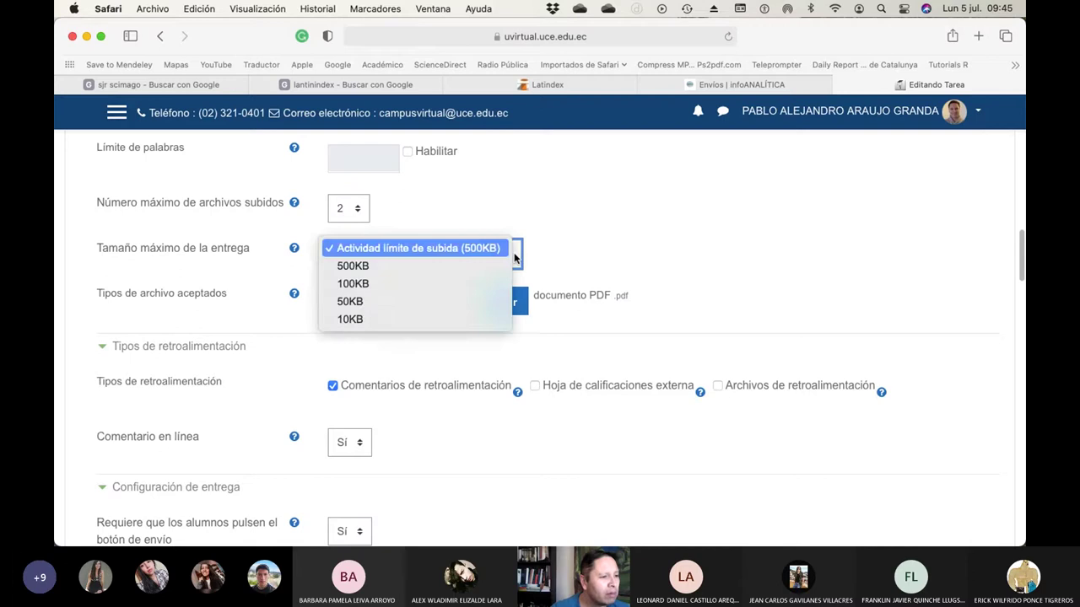
{"action": "left_click", "coordinate": [498, 251]}
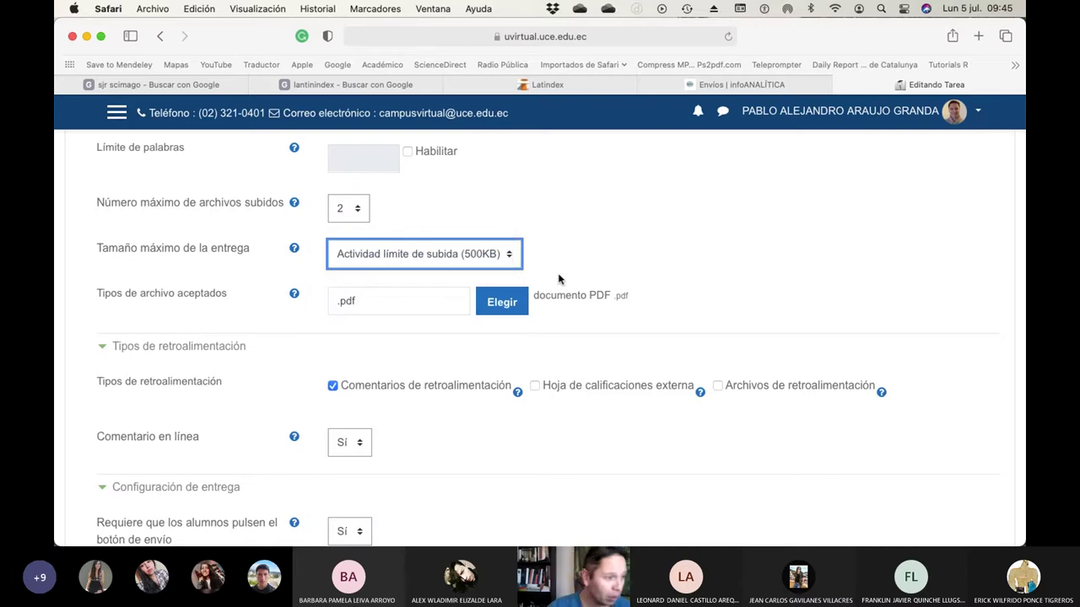
Review the assignment's feedback, submission, group submission, notification and grading settings.
{"action": "scroll", "coordinate": [650, 358], "scroll_direction": "down", "scroll_amount": 3}
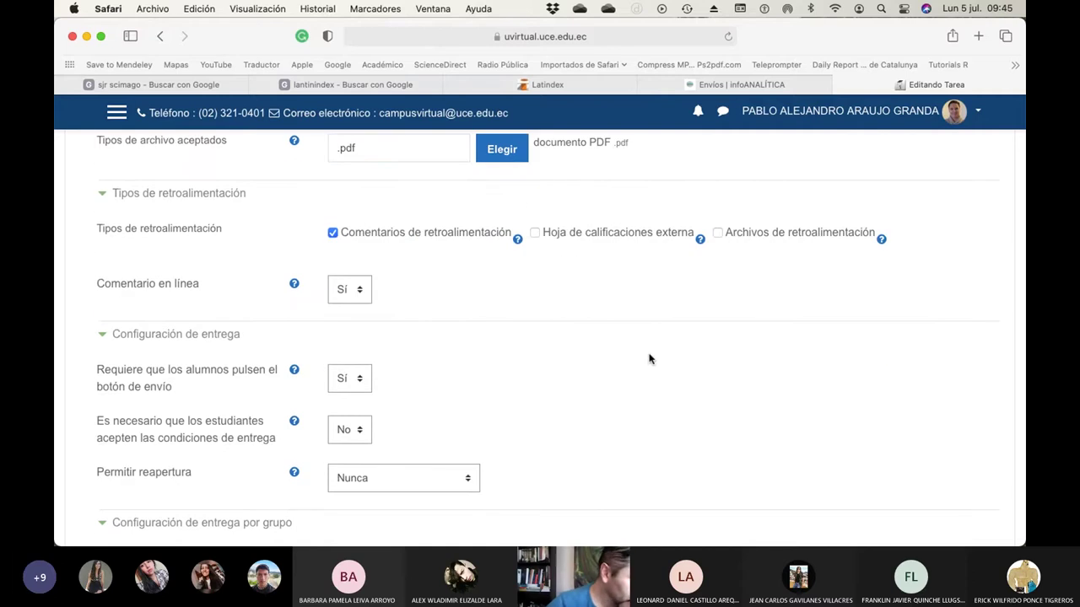
{"action": "scroll", "coordinate": [498, 361], "scroll_direction": "down", "scroll_amount": 3}
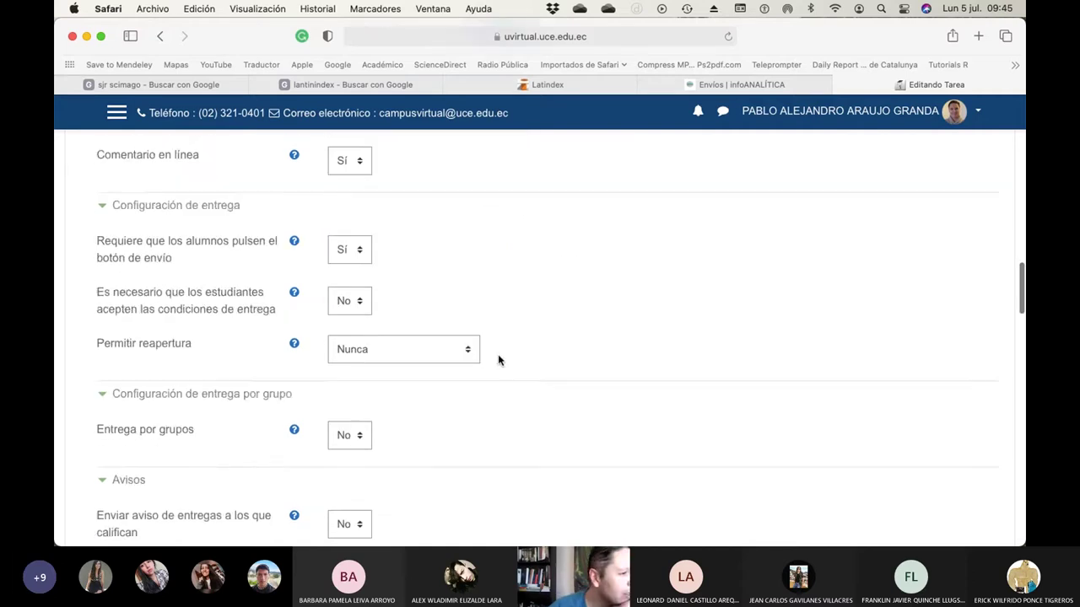
{"action": "scroll", "coordinate": [498, 360], "scroll_direction": "down", "scroll_amount": 2}
{"action": "scroll", "coordinate": [498, 360], "scroll_direction": "down", "scroll_amount": 2}
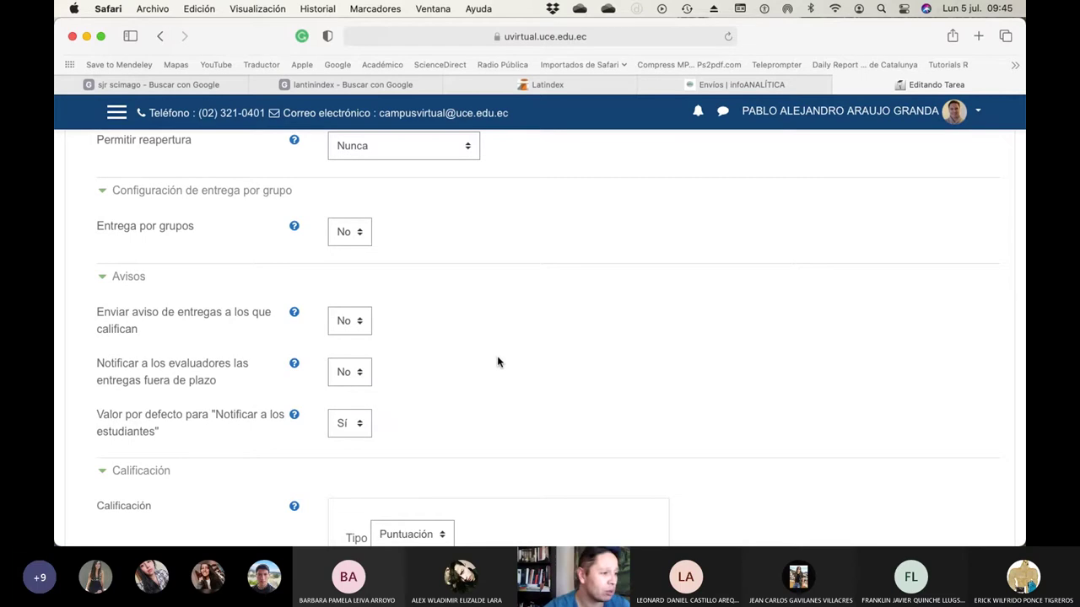
{"action": "scroll", "coordinate": [437, 347], "scroll_direction": "down", "scroll_amount": 3}
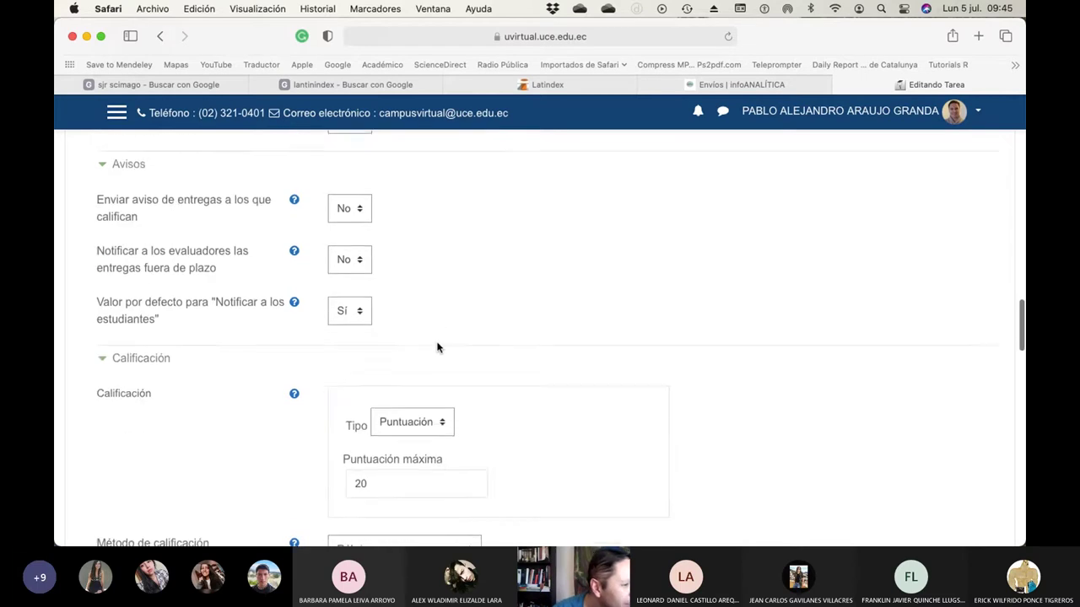
{"action": "scroll", "coordinate": [437, 347], "scroll_direction": "down", "scroll_amount": 3}
{"action": "scroll", "coordinate": [523, 366], "scroll_direction": "down", "scroll_amount": 2}
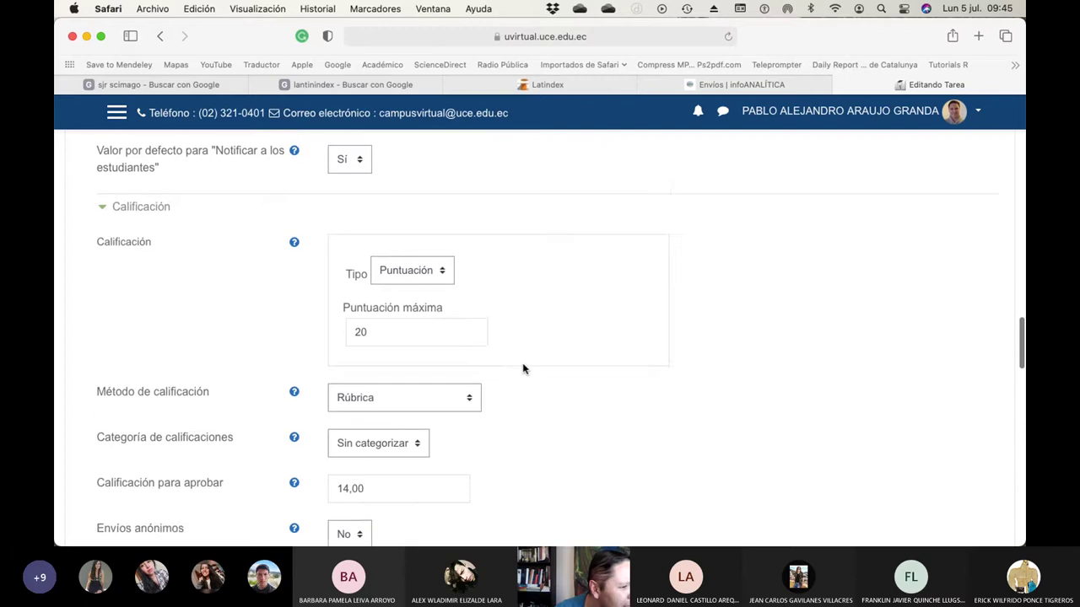
{"action": "scroll", "coordinate": [523, 369], "scroll_direction": "down", "scroll_amount": 3}
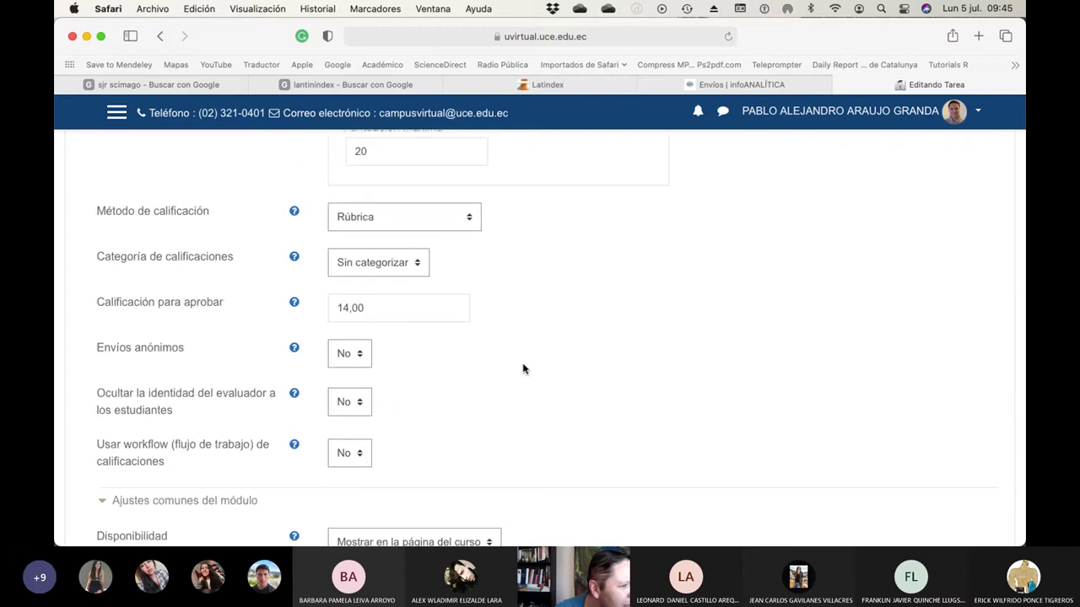
Save the assignment's changes and return to the course.
{"action": "scroll", "coordinate": [523, 369], "scroll_direction": "down", "scroll_amount": 5}
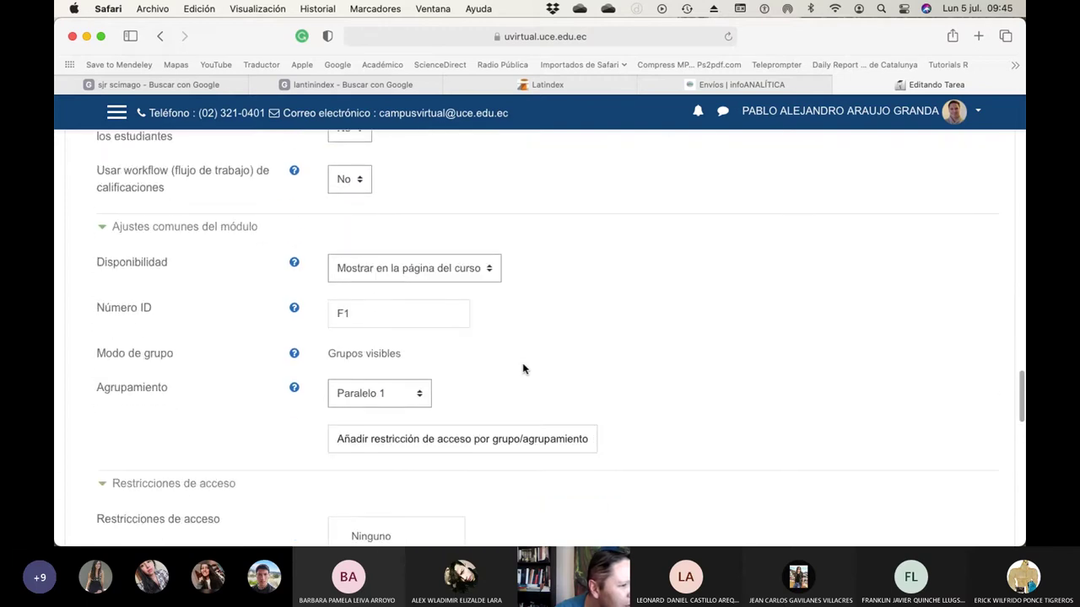
{"action": "scroll", "coordinate": [523, 369], "scroll_direction": "down", "scroll_amount": 5}
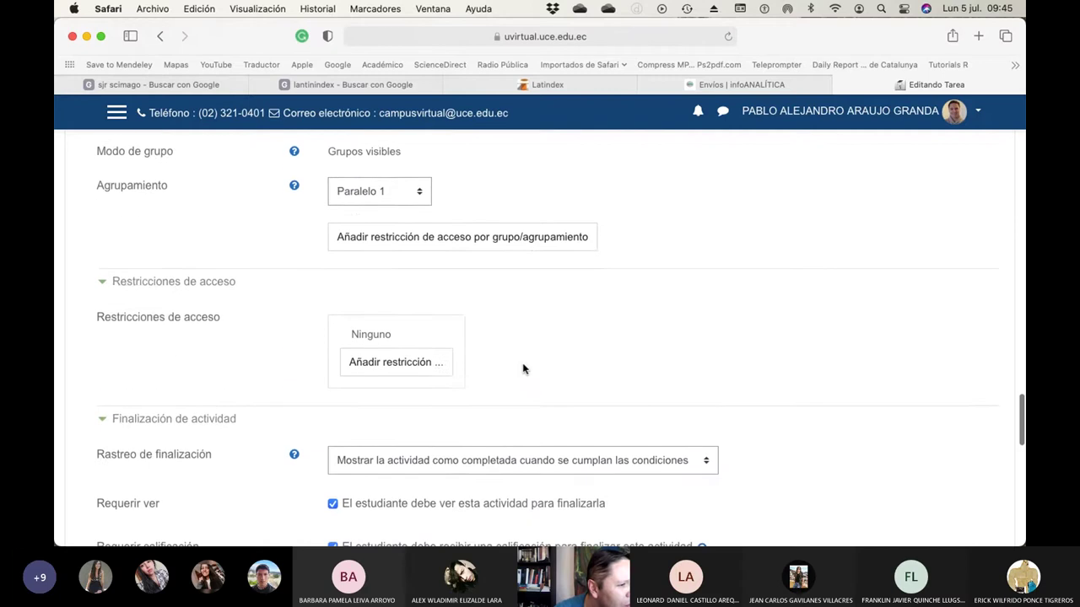
{"action": "scroll", "coordinate": [524, 368], "scroll_direction": "down", "scroll_amount": 2}
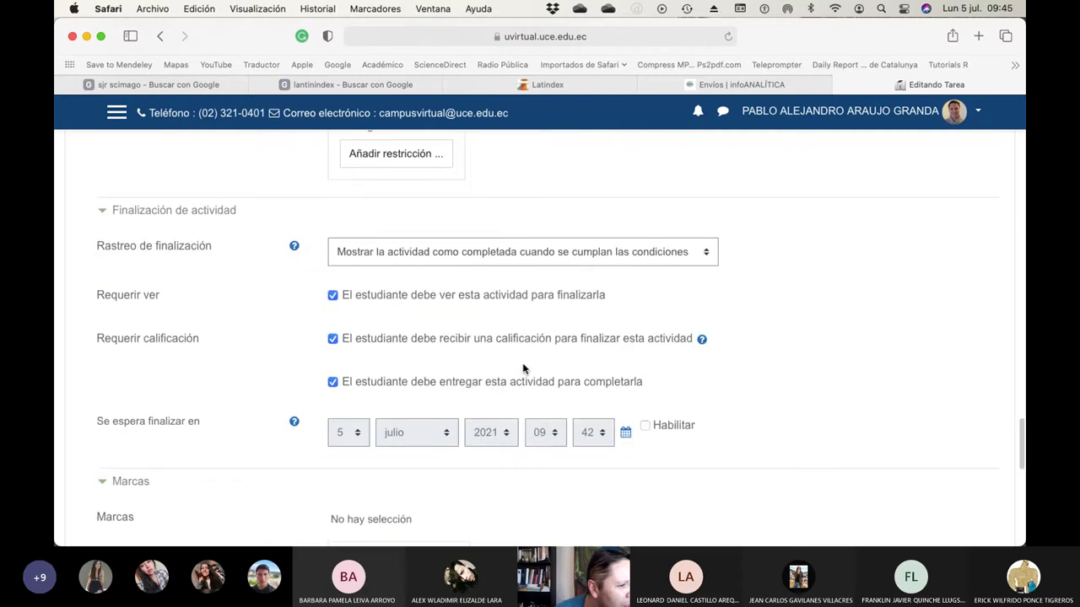
{"action": "scroll", "coordinate": [523, 369], "scroll_direction": "down", "scroll_amount": 6}
{"action": "scroll", "coordinate": [523, 368], "scroll_direction": "down", "scroll_amount": 1}
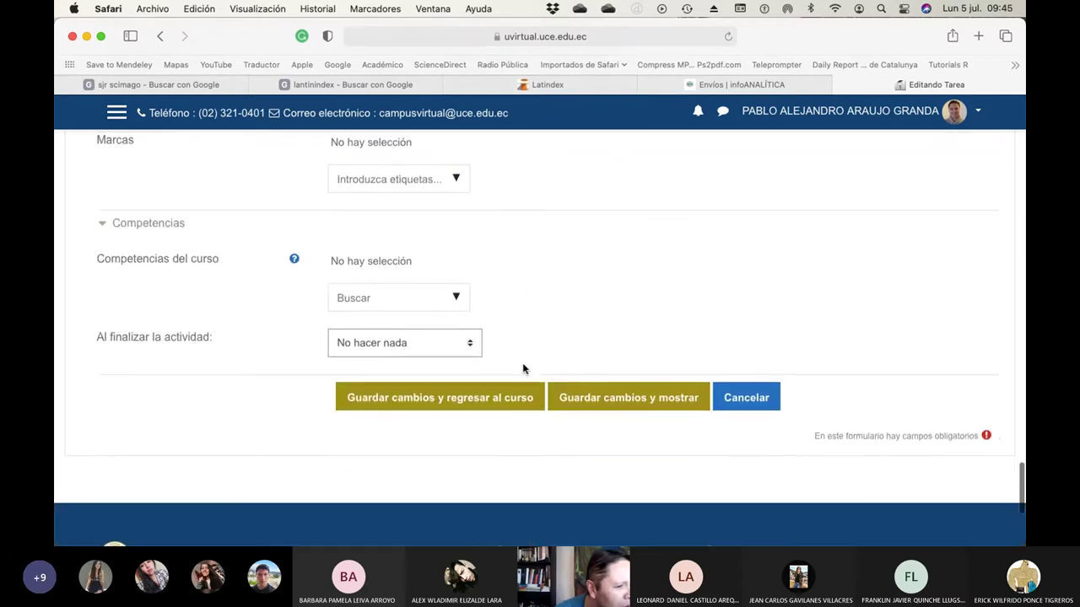
{"action": "left_click", "coordinate": [496, 396]}
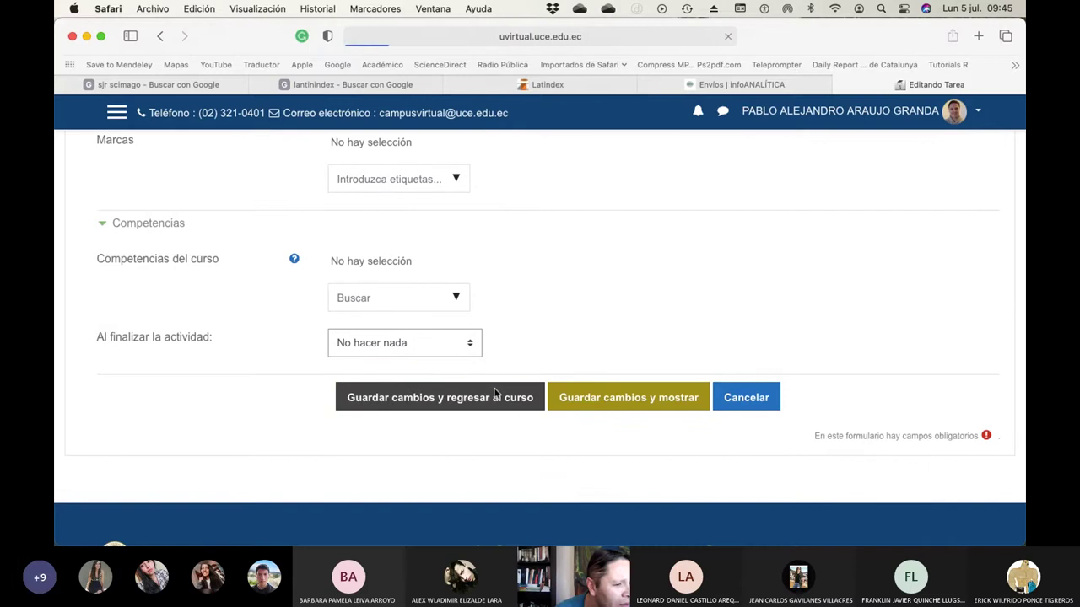